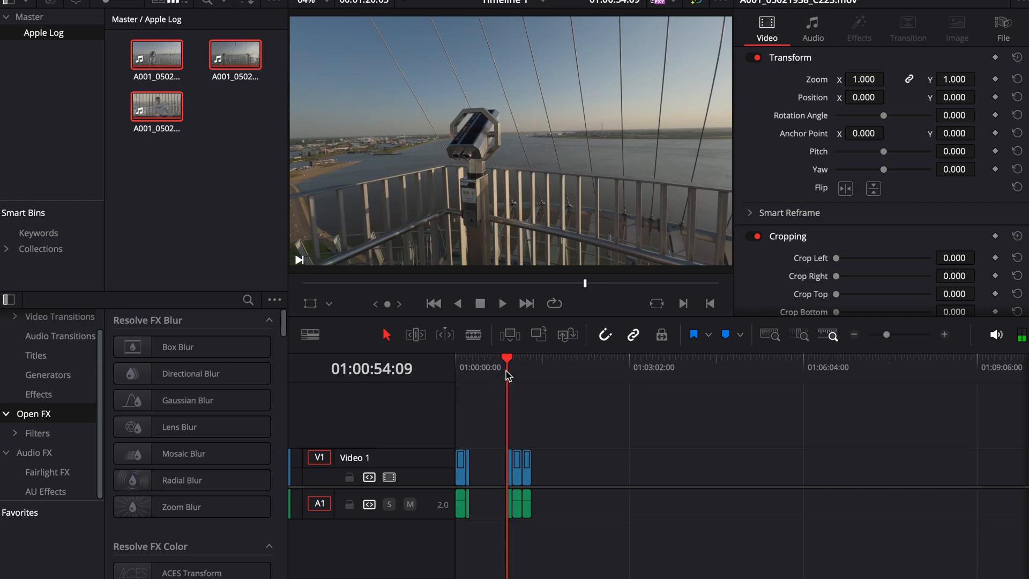
# Move the playhead to the fourth clip, switch to colour grading and add two more serial nodes.
pyautogui.moveTo(516, 366); pyautogui.dragTo(513, 368)
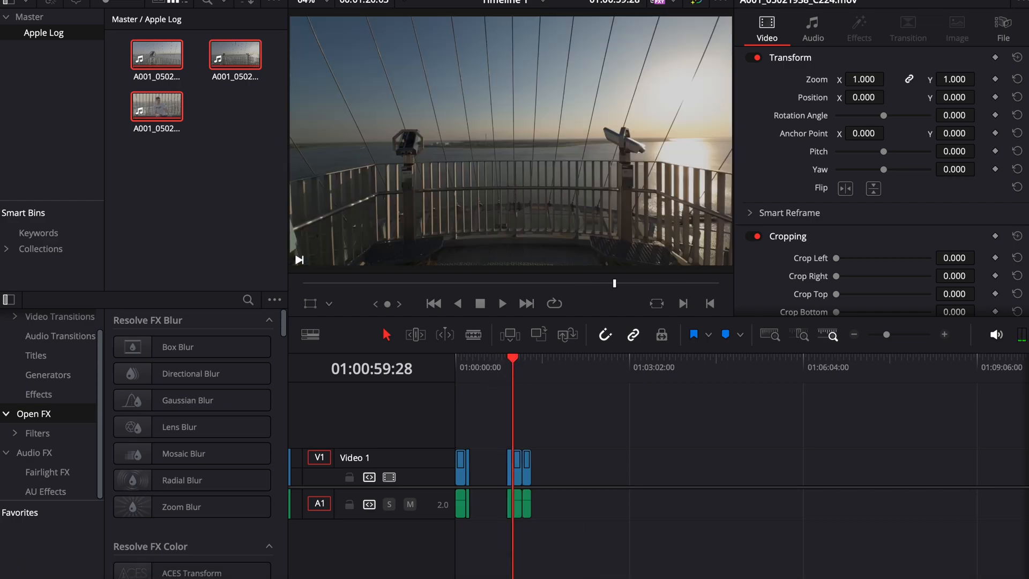
pyautogui.click(568, 578)
pyautogui.hotkey('alt', 's')
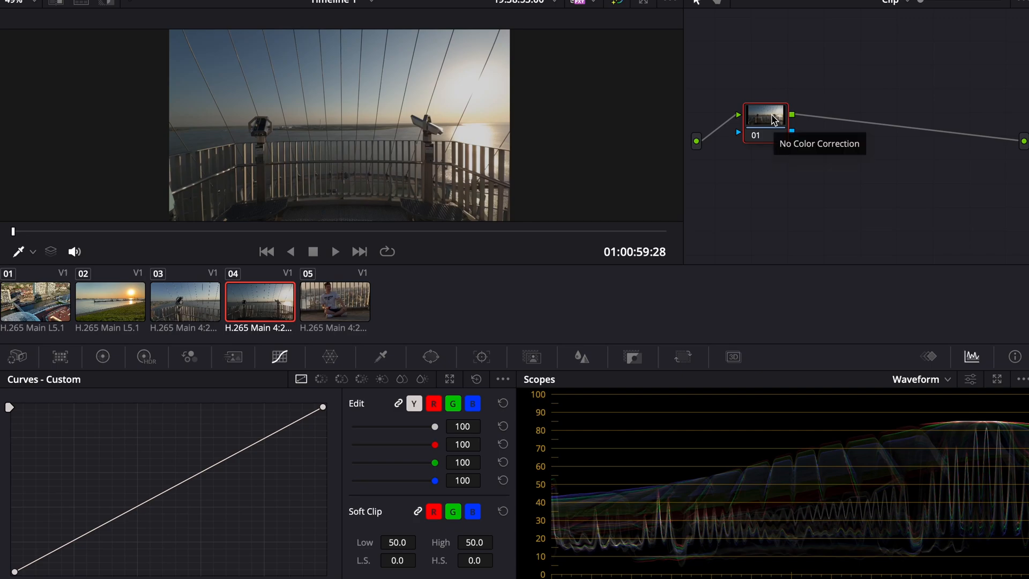
pyautogui.hotkey('alt', 's')
# Label the three clip nodes "balance", "contrast" and "exposure" in order.
pyautogui.rightClick(767, 122)
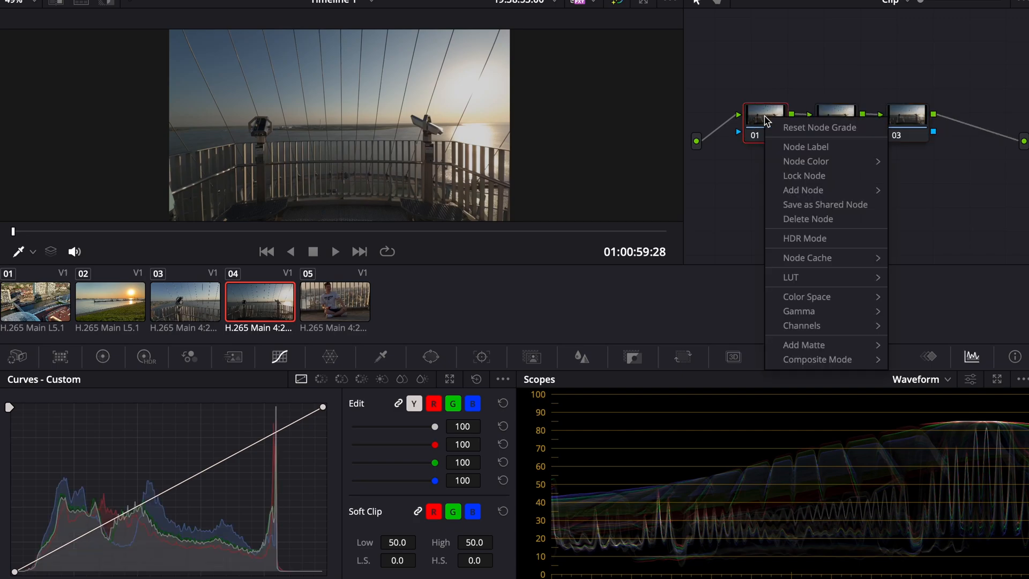
pyautogui.click(786, 147)
pyautogui.write('balance')
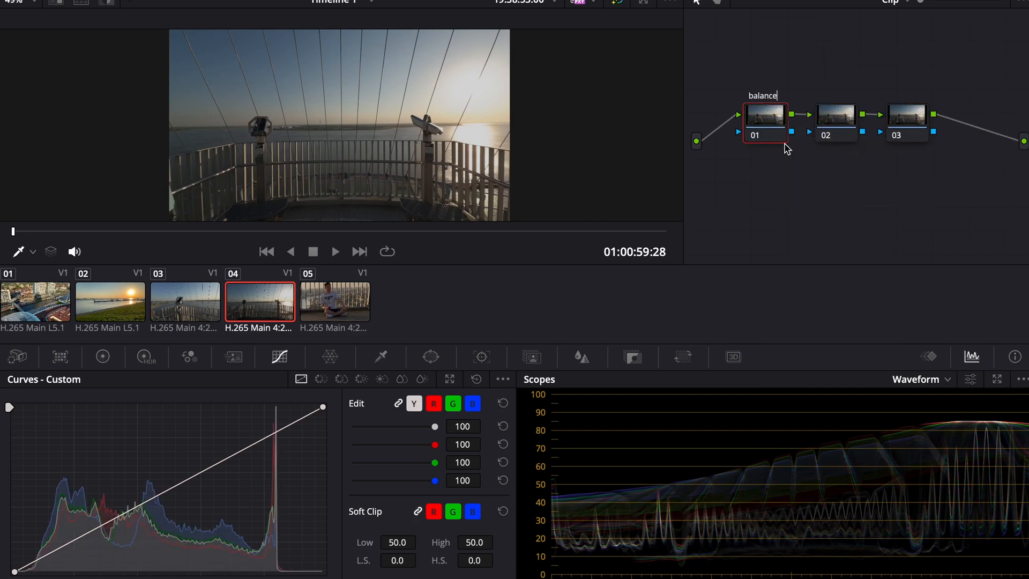
pyautogui.press('Return')
pyautogui.rightClick(831, 131)
pyautogui.click(843, 166)
pyautogui.write('contrast')
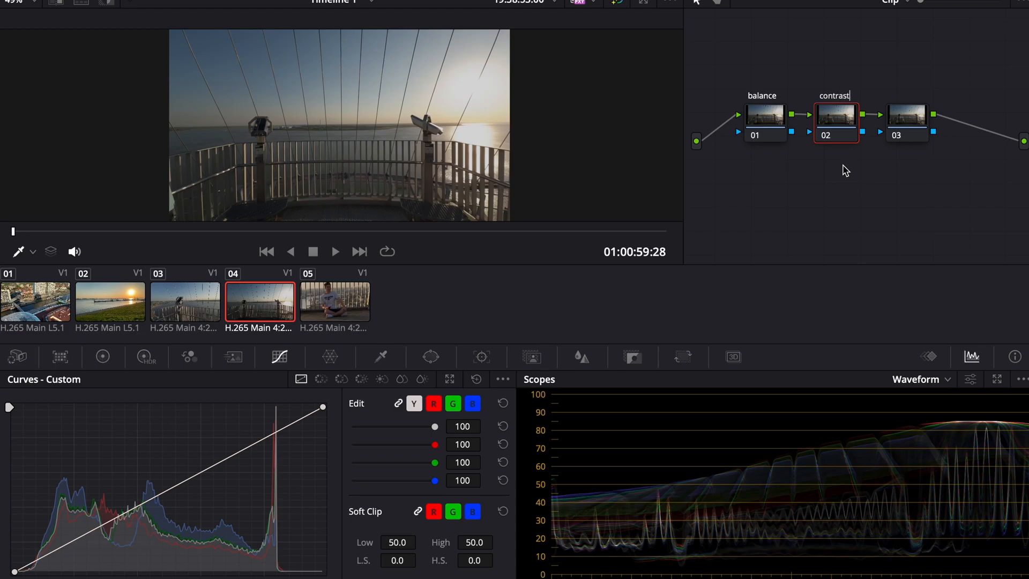
pyautogui.press('Return')
pyautogui.rightClick(911, 111)
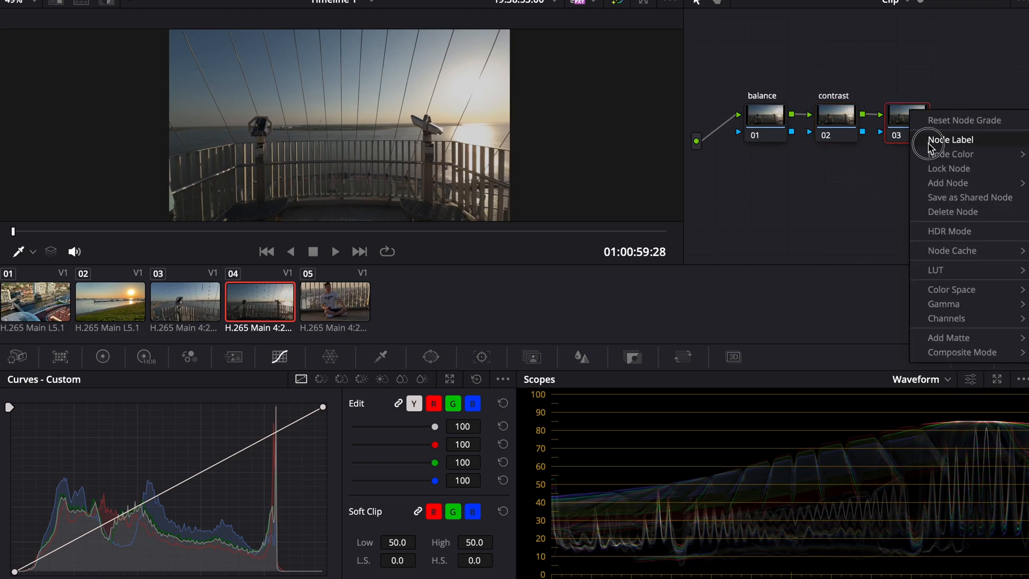
pyautogui.click(930, 140)
pyautogui.write('exposure')
pyautogui.press('Return')
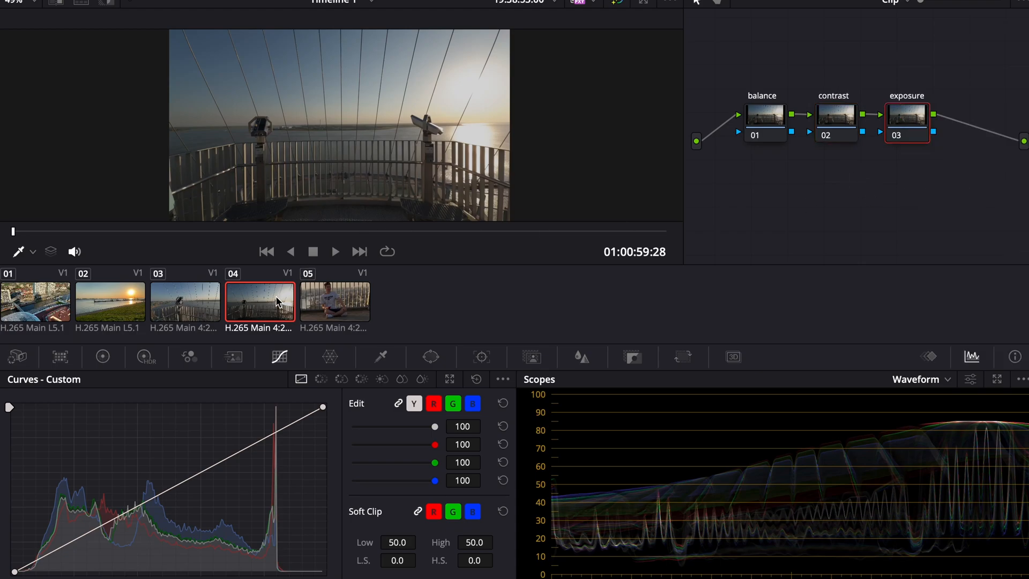
# Copy clip 04's labelled three-node structure to all clips, check it on clip 03 and return to clip 04.
pyautogui.hotkey('ctrl', 'a')
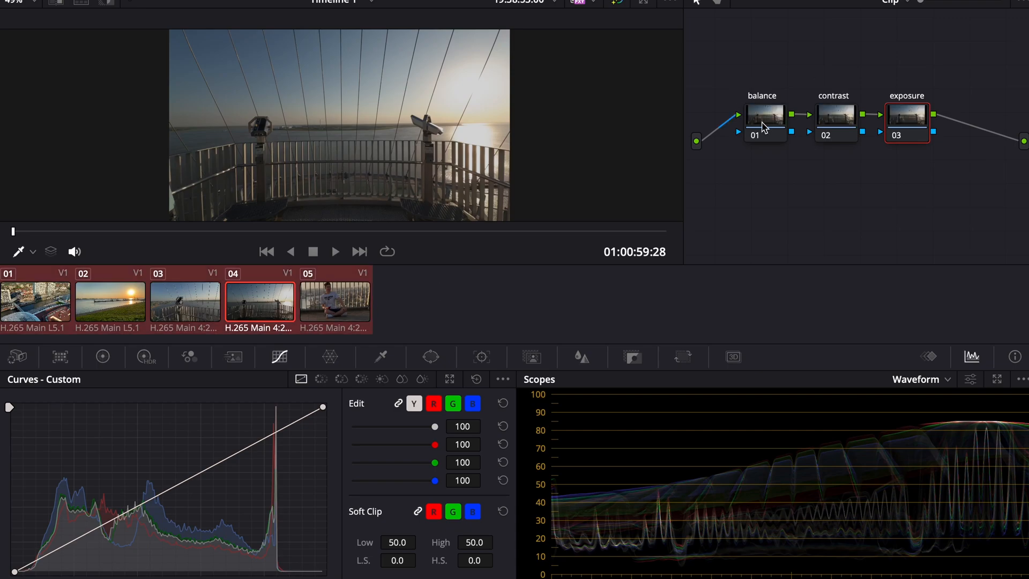
pyautogui.click(335, 302)
pyautogui.click(164, 305)
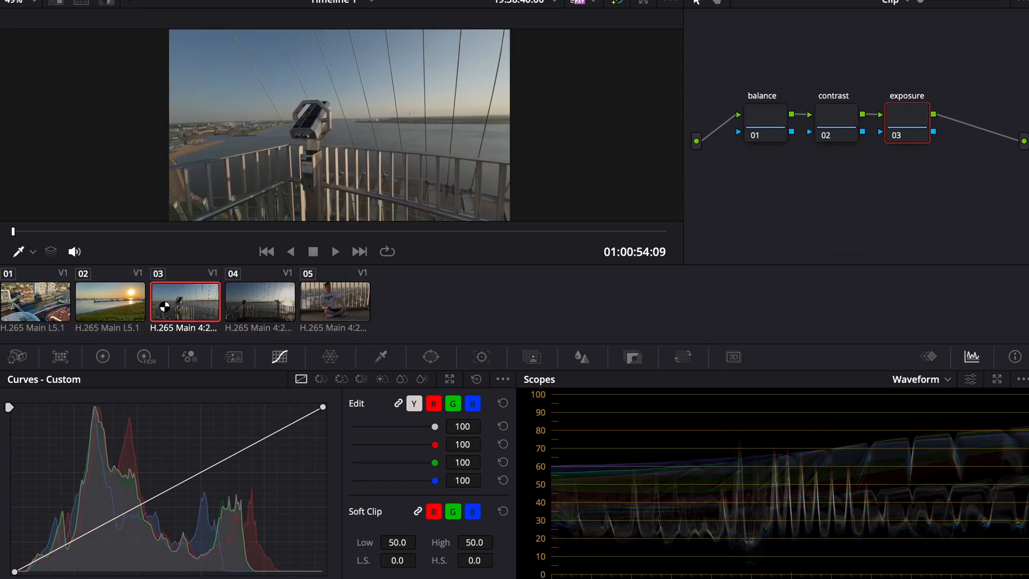
pyautogui.click(258, 303)
# Raise the offset to about 29.65 on clip 04's exposure node with the primary color wheels.
pyautogui.click(824, 116)
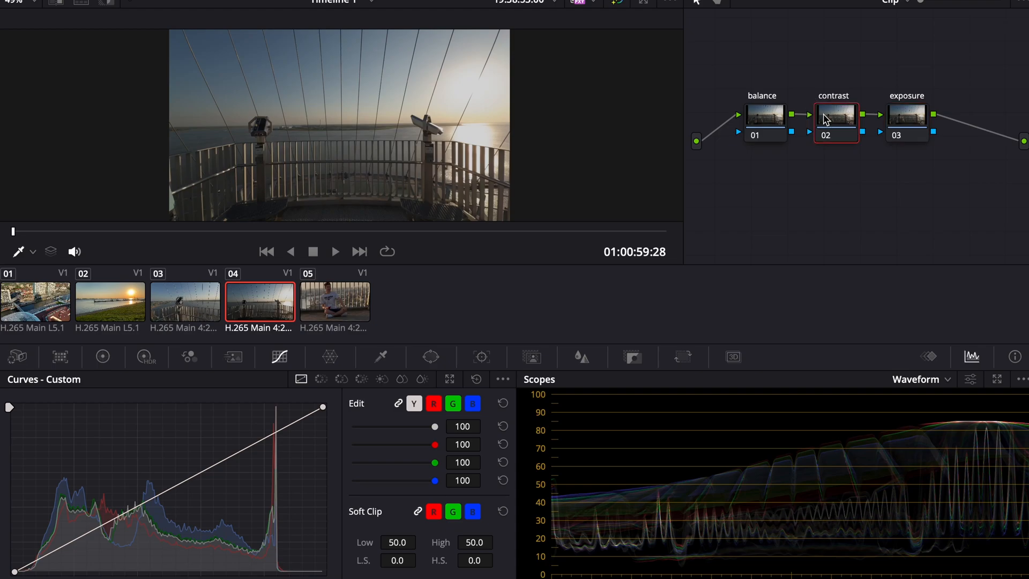
pyautogui.click(907, 119)
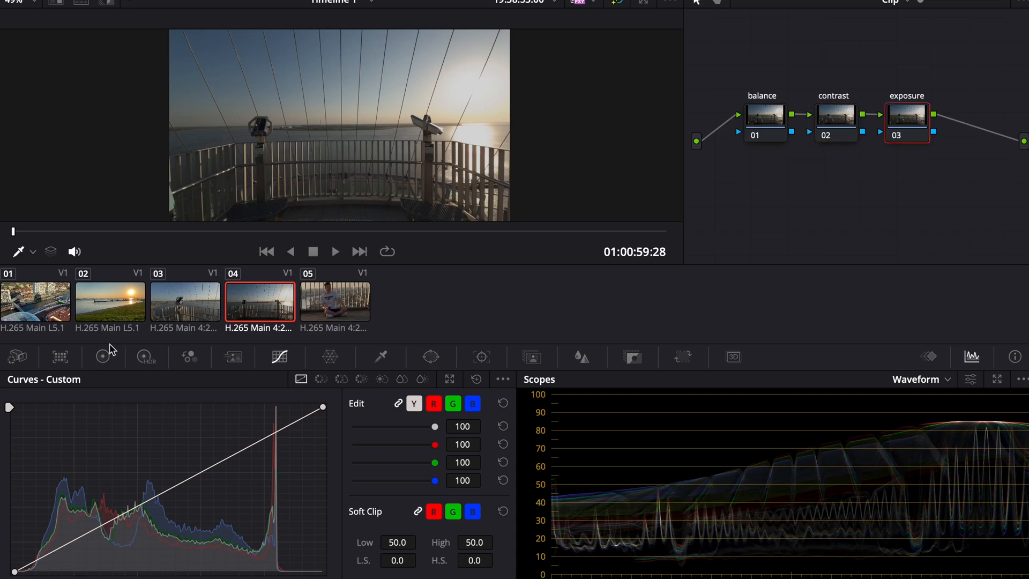
pyautogui.click(107, 351)
pyautogui.moveTo(460, 554); pyautogui.dragTo(553, 542)
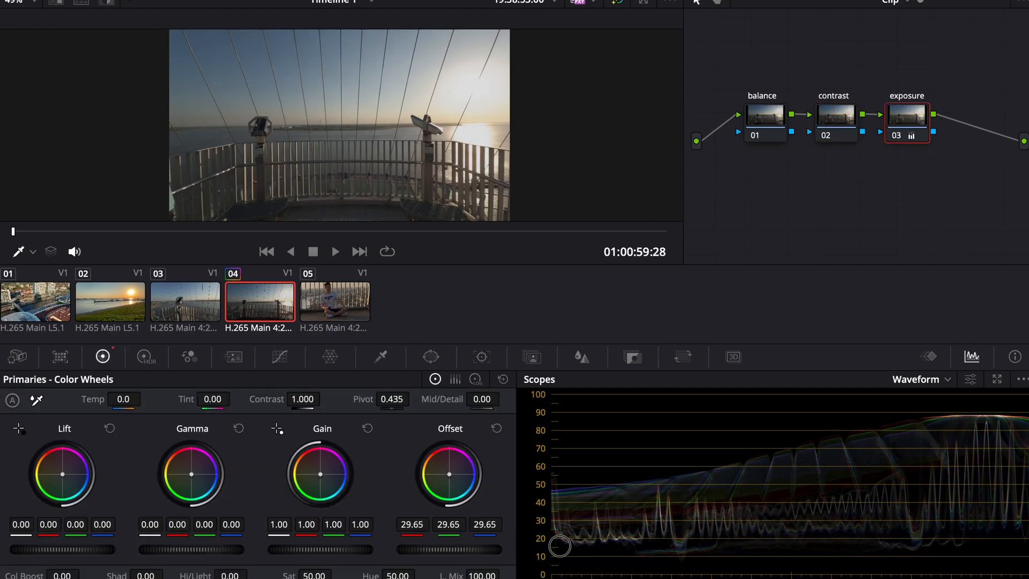
# On clip 04's contrast node, raise the gamma to about 0.06 and lower the lift slightly.
pyautogui.click(828, 132)
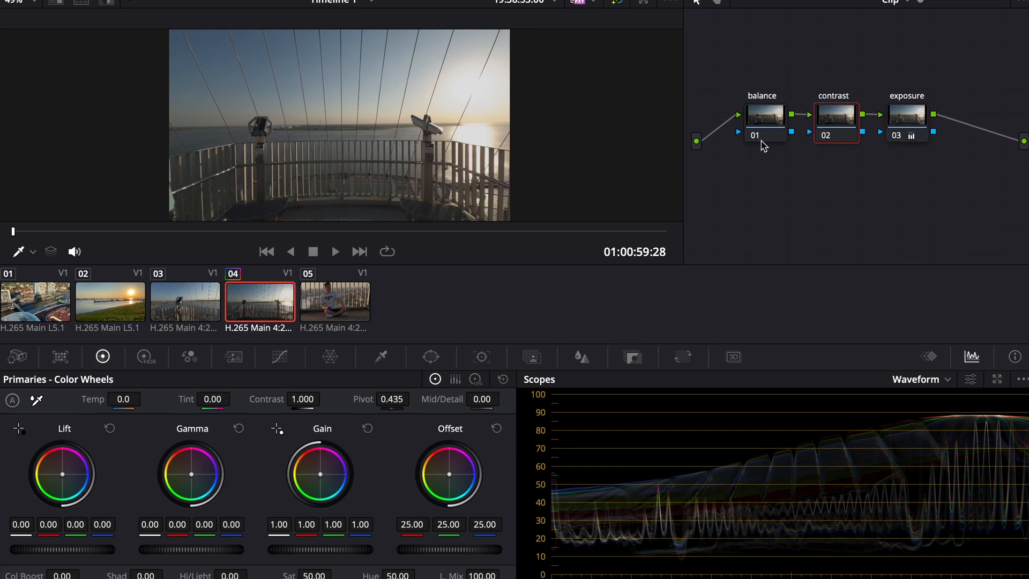
pyautogui.moveTo(213, 551); pyautogui.dragTo(346, 531)
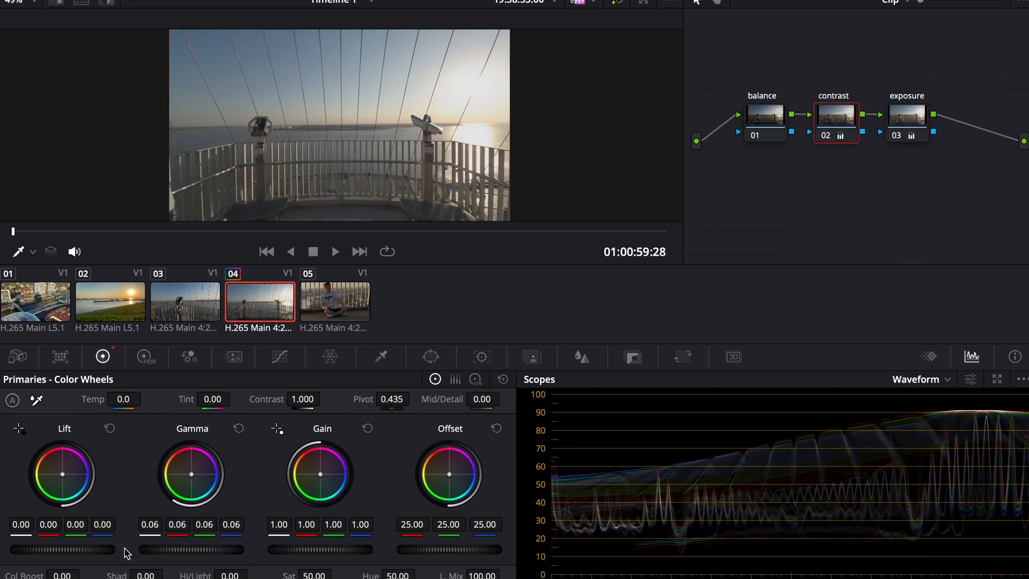
pyautogui.moveTo(102, 550); pyautogui.dragTo(89, 549)
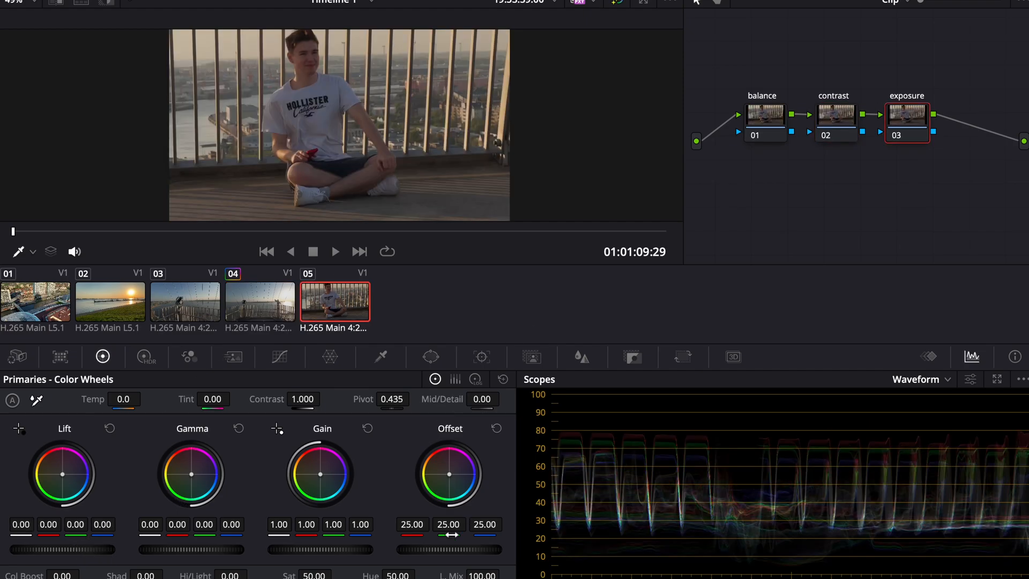
# On clip 05, raise the exposure node's offset and set the contrast node's lift to -0.02, gamma to 0.04 and gain to 1.09.
pyautogui.moveTo(437, 556); pyautogui.dragTo(489, 554)
pyautogui.click(835, 124)
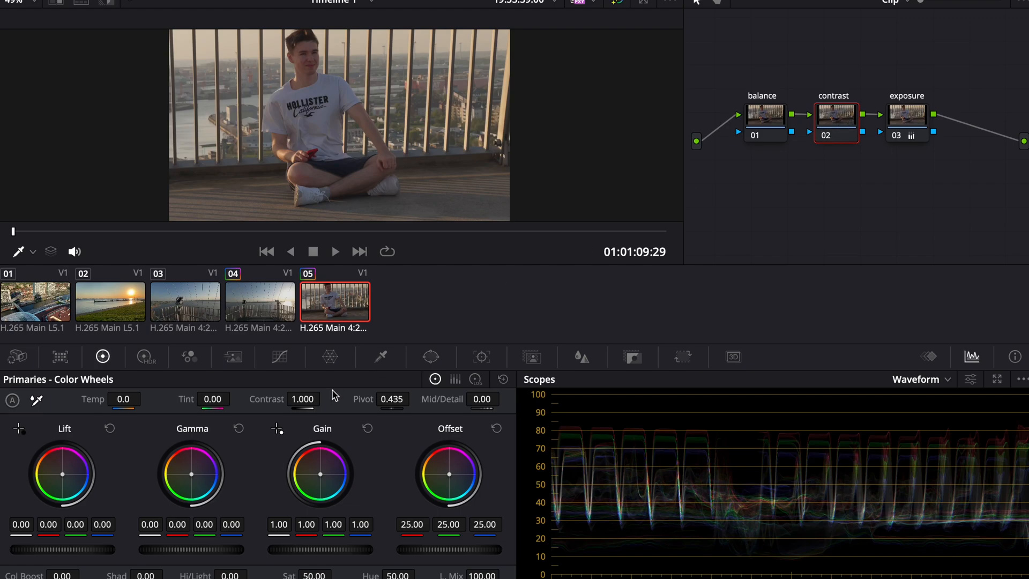
pyautogui.moveTo(301, 399); pyautogui.dragTo(293, 400)
pyautogui.doubleClick(277, 399)
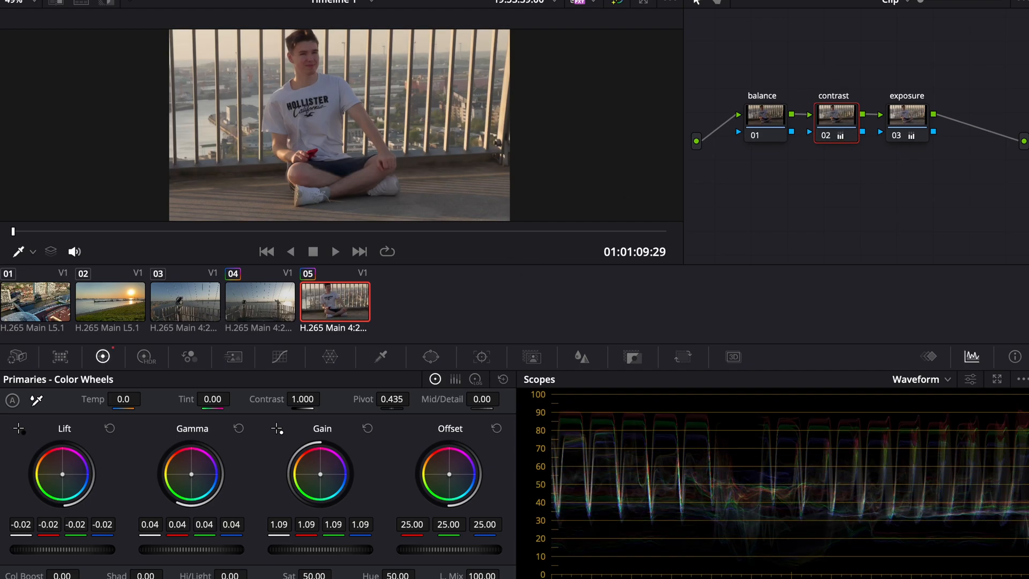
# Switch the node graph from clip to timeline level and add three serial nodes.
pyautogui.click(894, 2)
pyautogui.click(910, 33)
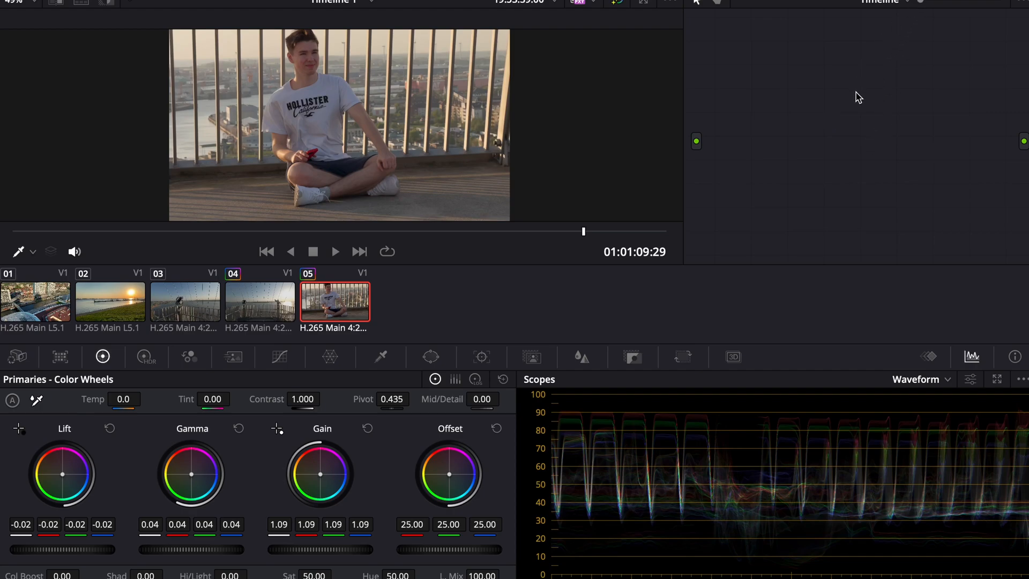
pyautogui.hotkey('alt', 's')
pyautogui.hotkey('alt', 's')
pyautogui.hotkey('alt', 's')
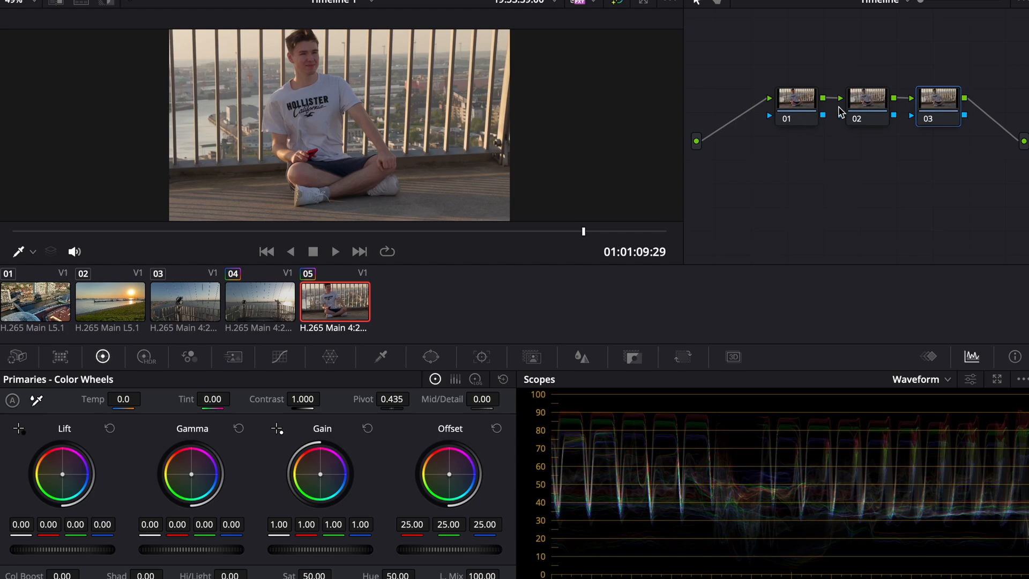
# Apply the Dehancer Pro 7.0.1 film emulation effect to the second timeline node.
pyautogui.click(862, 100)
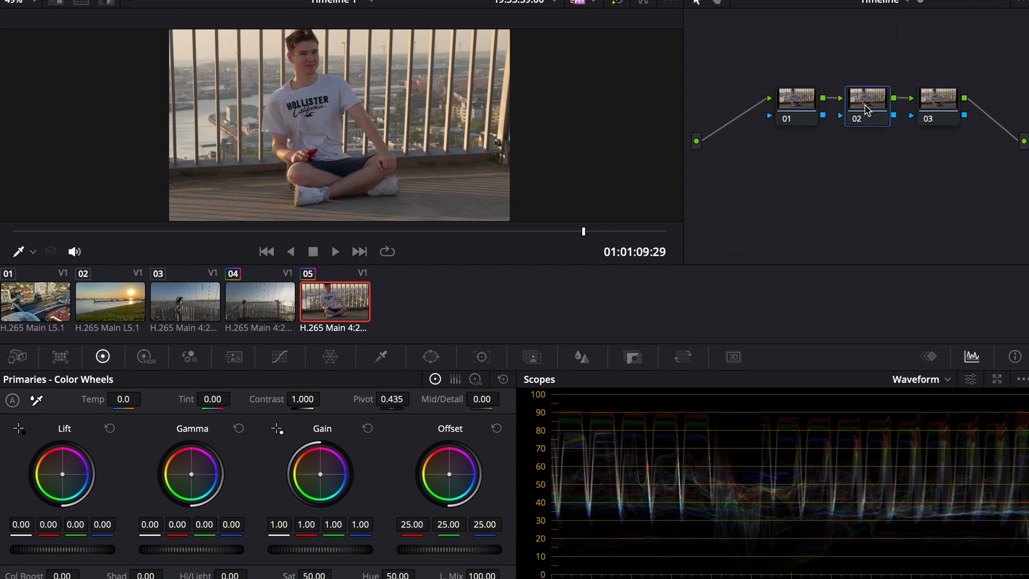
pyautogui.moveTo(870, 117); pyautogui.dragTo(870, 112)
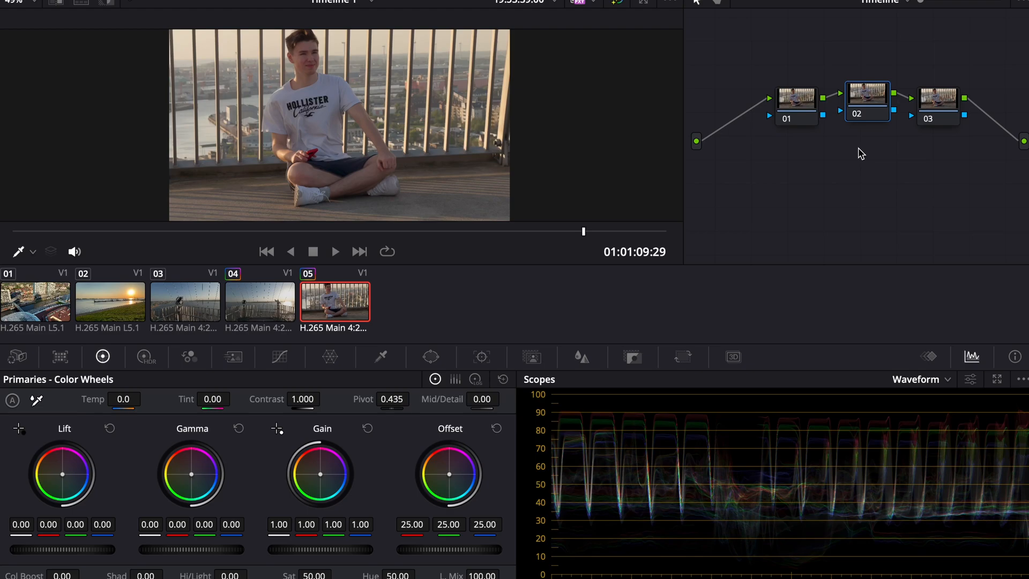
pyautogui.scroll(-20, 918, 226)
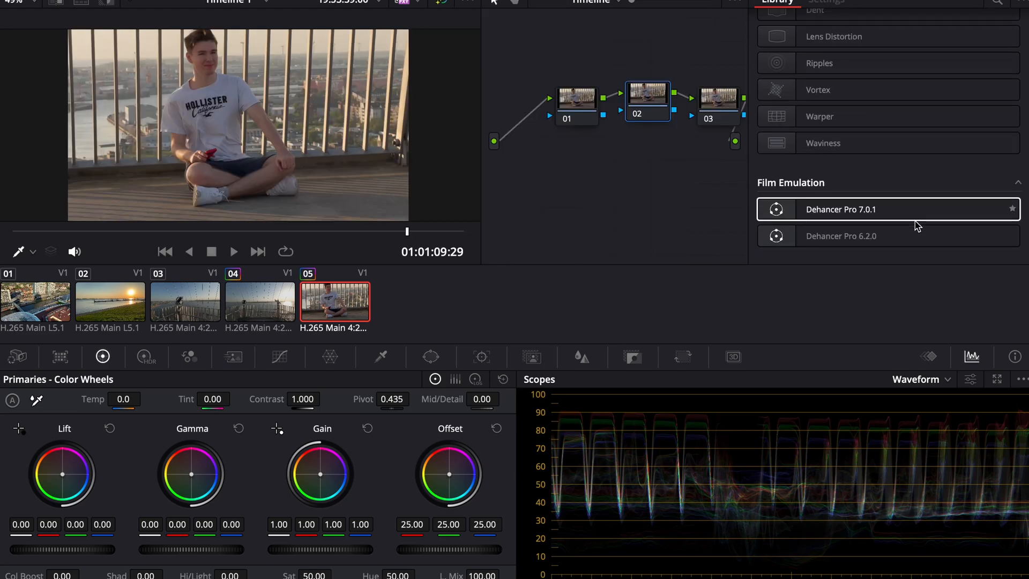
pyautogui.doubleClick(918, 225)
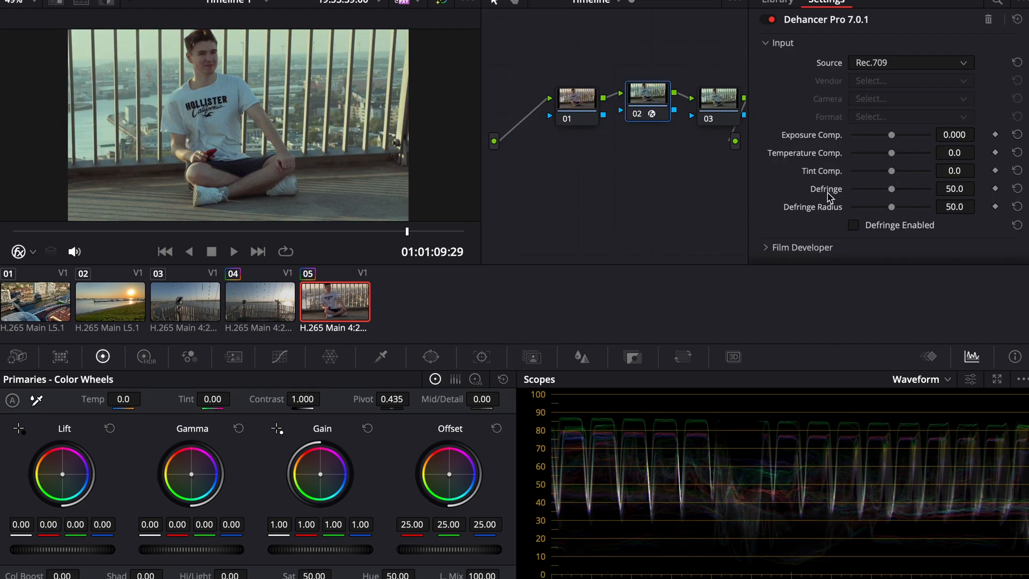
# Preview the film look on an earlier clip, return to clip 05 and set the film profile to Kodak Vision3 500T.
pyautogui.scroll(-2, 827, 203)
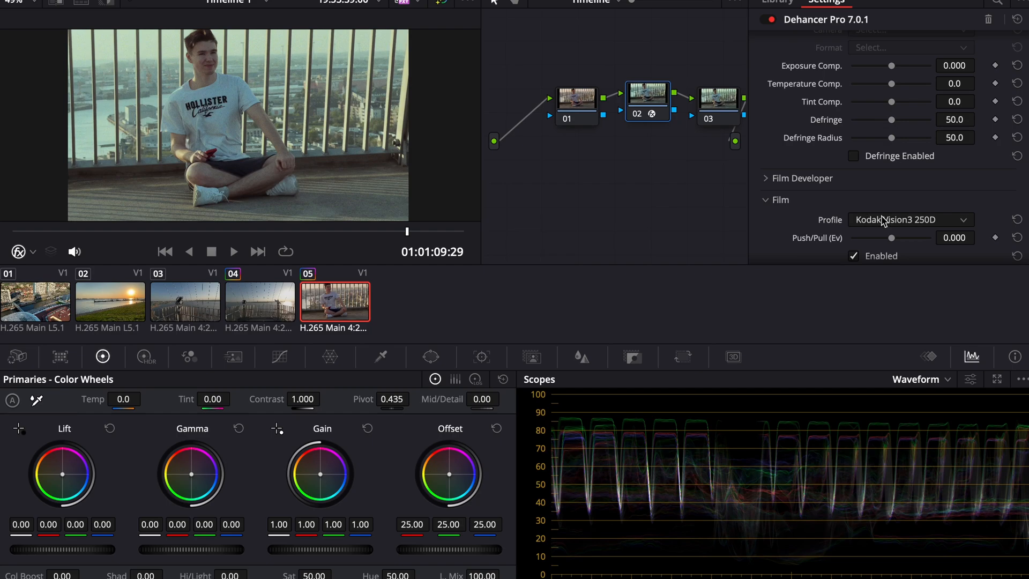
pyautogui.moveTo(309, 231); pyautogui.dragTo(207, 238)
pyautogui.click(317, 296)
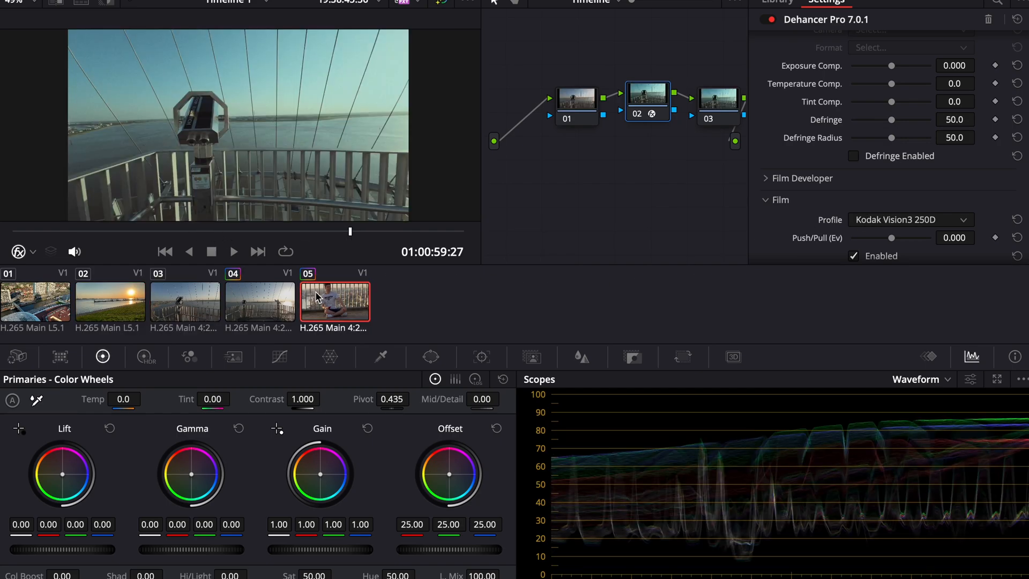
pyautogui.scroll(-2, 902, 159)
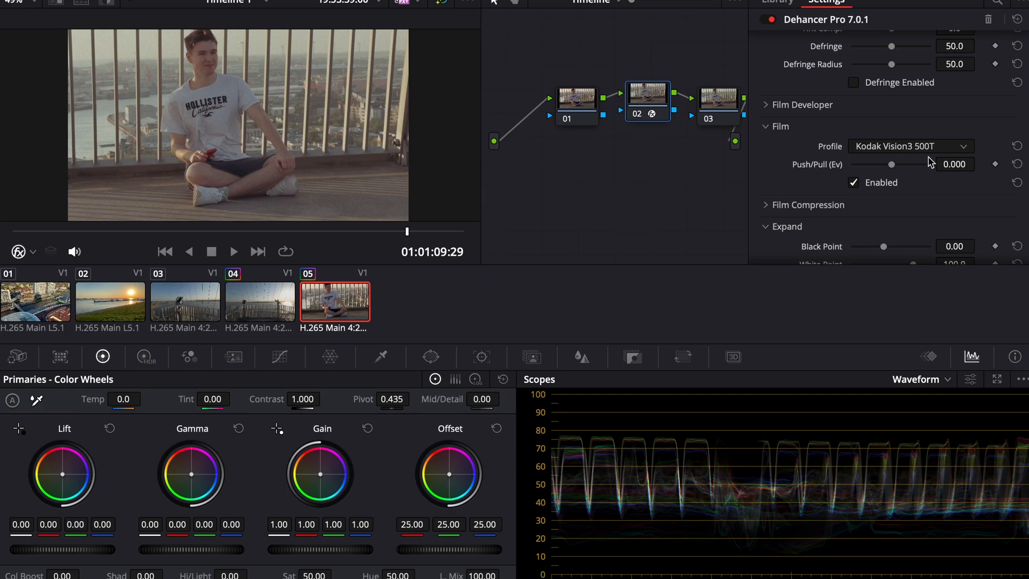
# Set Dehancer's print profile to Kodak 2383 Print Film, with color density about 37.6 and tonal contrast about 1.4.
pyautogui.scroll(-4, 853, 180)
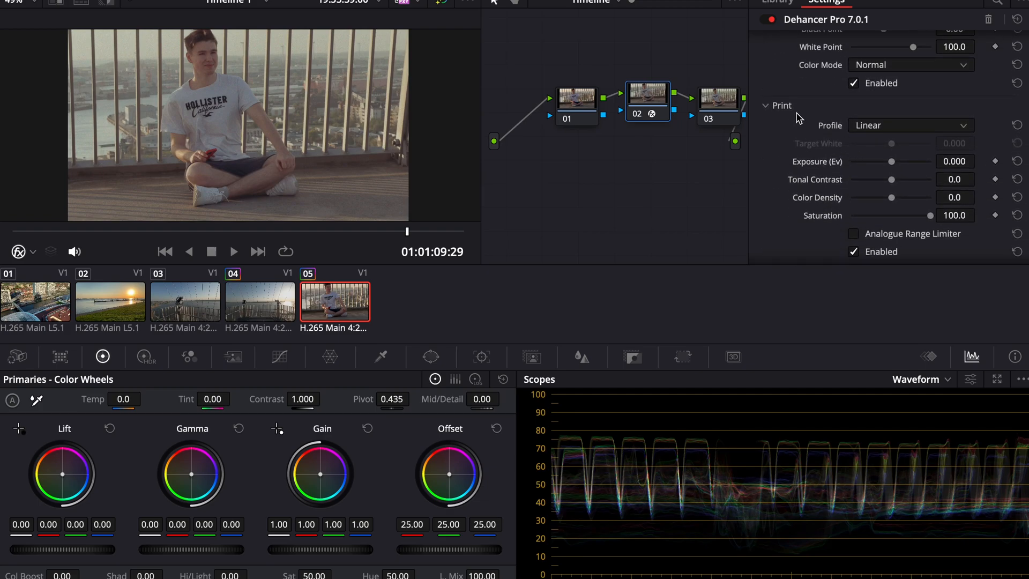
pyautogui.click(879, 128)
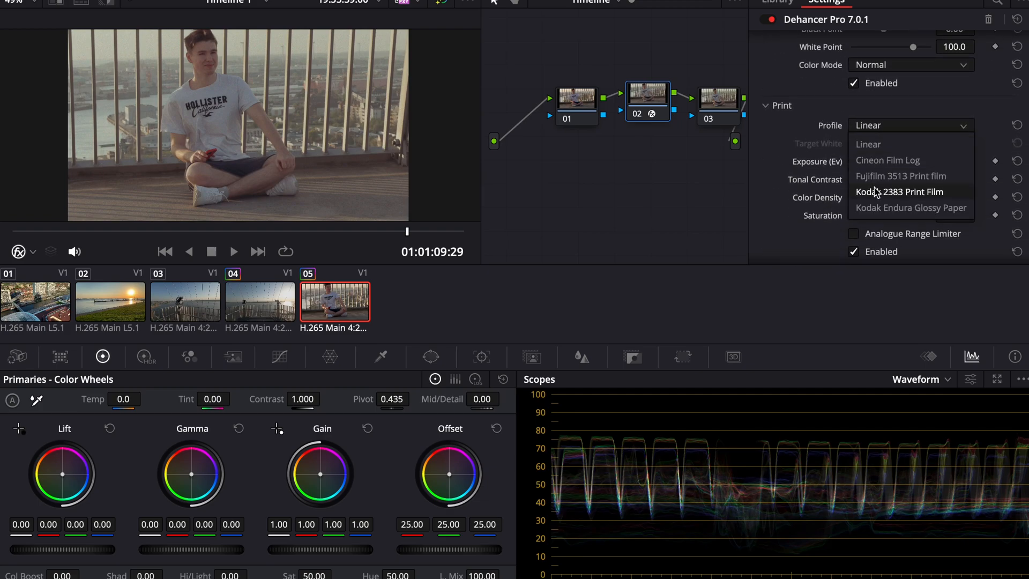
pyautogui.click(879, 193)
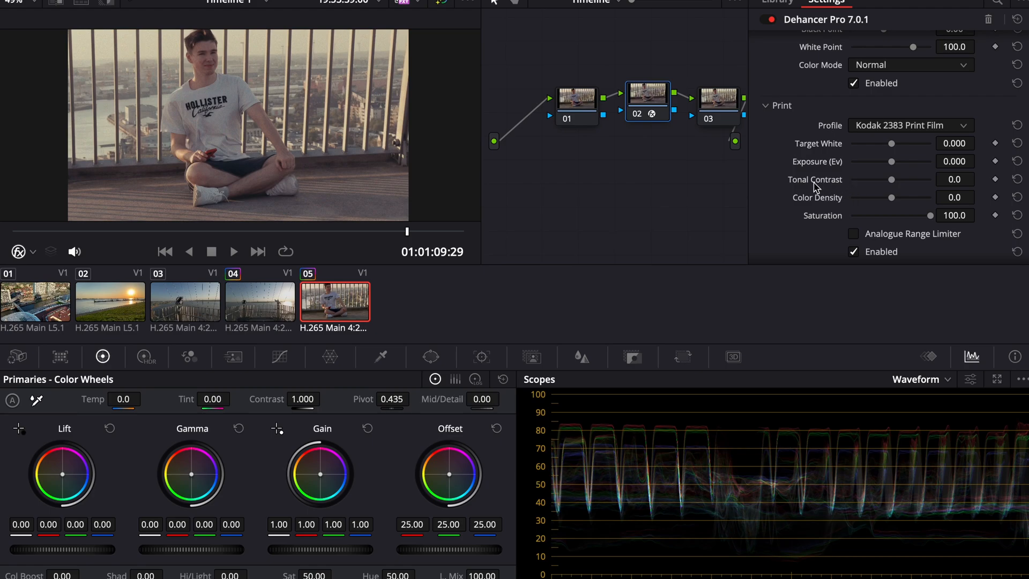
pyautogui.scroll(-2, 818, 185)
pyautogui.moveTo(893, 165)
pyautogui.mouseDown()
pyautogui.moveTo(912, 167)
pyautogui.moveTo(882, 167)
pyautogui.moveTo(906, 168)
pyautogui.moveTo(893, 149)
pyautogui.mouseUp()
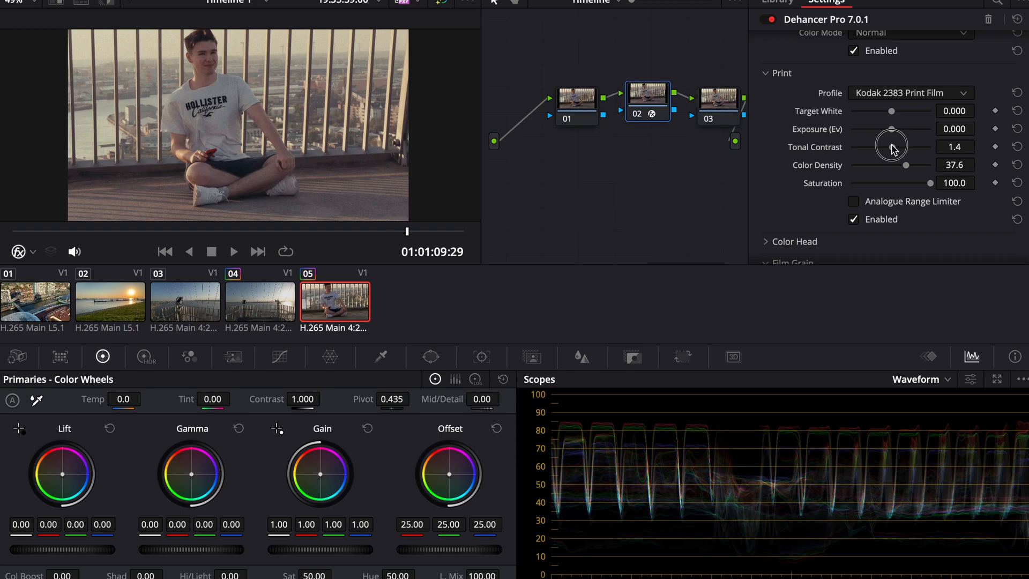
# Enable film compression in Dehancer, switching it off and on again to compare the effect.
pyautogui.scroll(5, 823, 214)
pyautogui.scroll(-1, 828, 209)
pyautogui.click(855, 178)
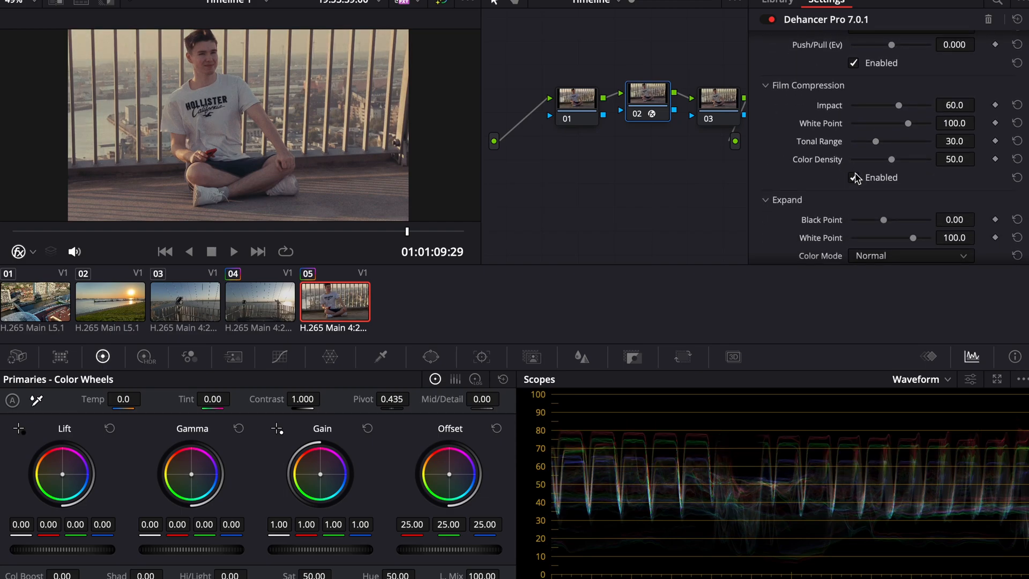
pyautogui.click(855, 178)
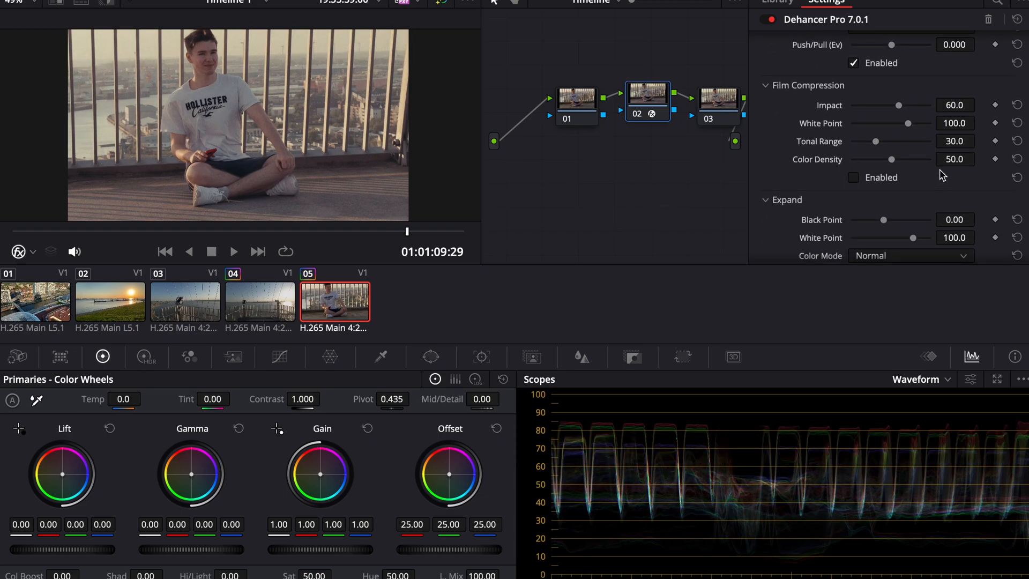
pyautogui.click(856, 178)
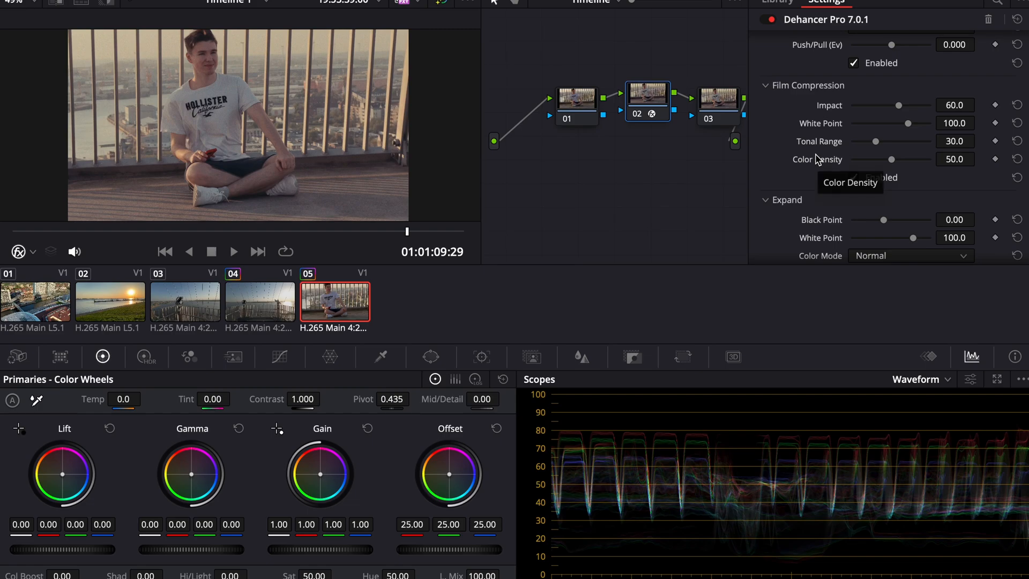
# Set the film's Push/Pull to about 0.568 EV and switch to clip 02 to check another shot.
pyautogui.scroll(3, 858, 182)
pyautogui.moveTo(891, 203); pyautogui.dragTo(903, 205)
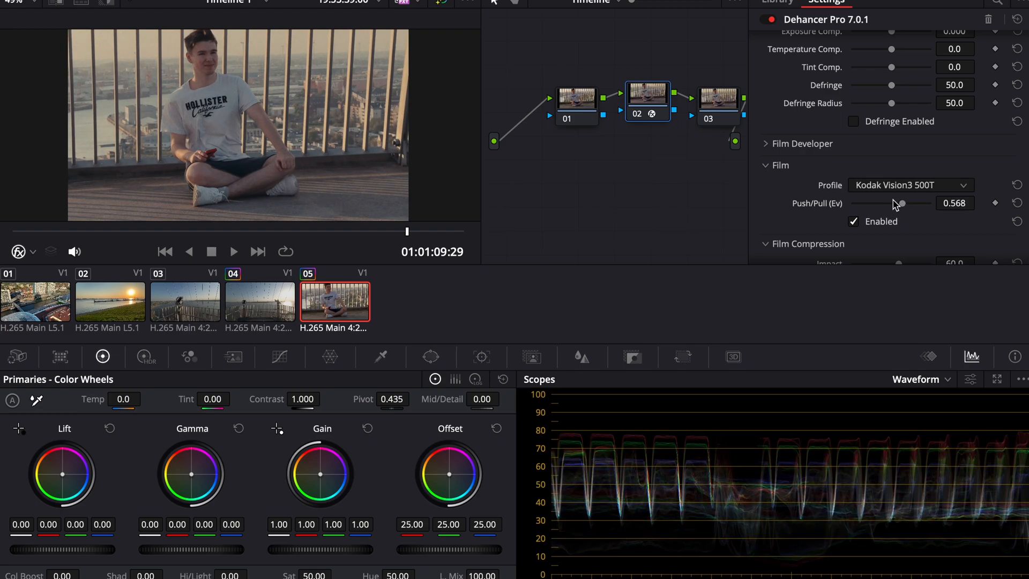
pyautogui.click(126, 306)
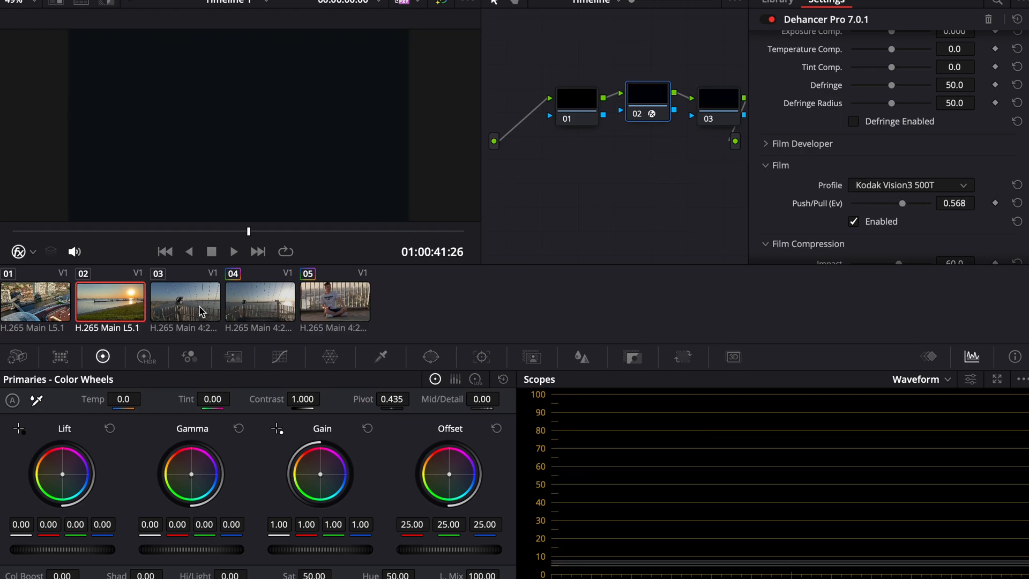
# Check the look on the other clips, return to clip 01 and set the print's tonal contrast to about 9.1.
pyautogui.click(201, 312)
pyautogui.click(260, 311)
pyautogui.press('Home')
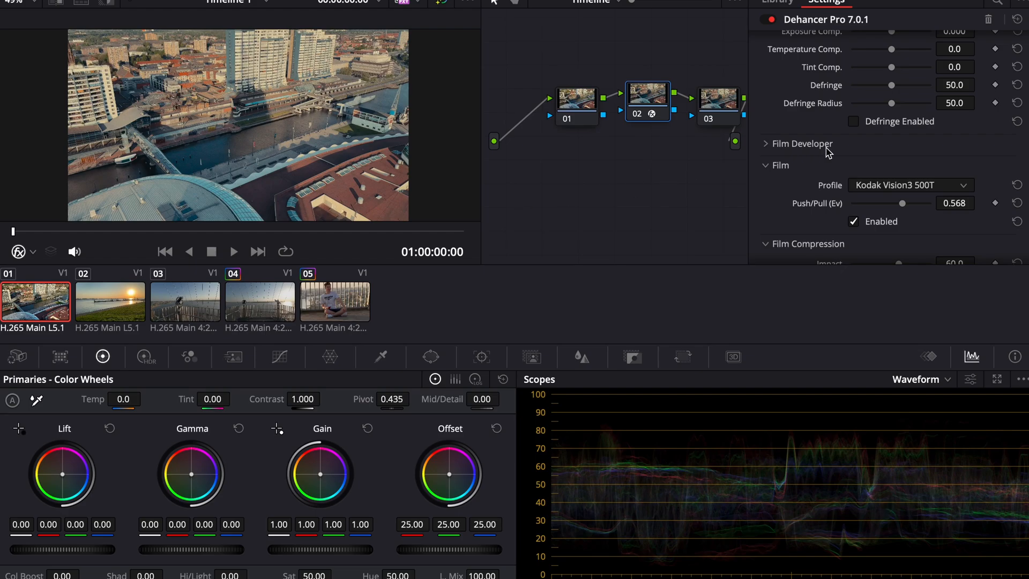
pyautogui.scroll(-6, 836, 155)
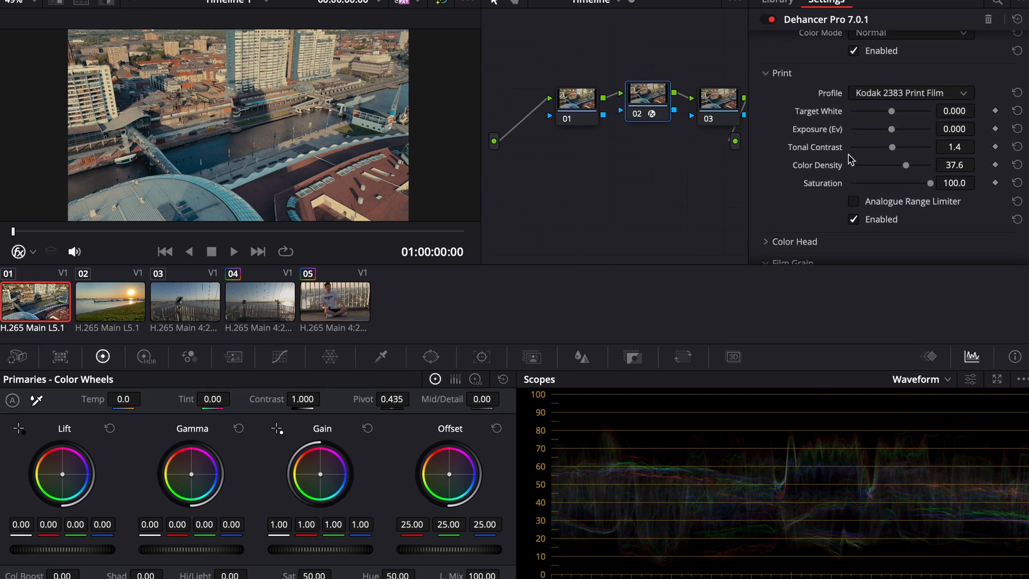
pyautogui.click(896, 148)
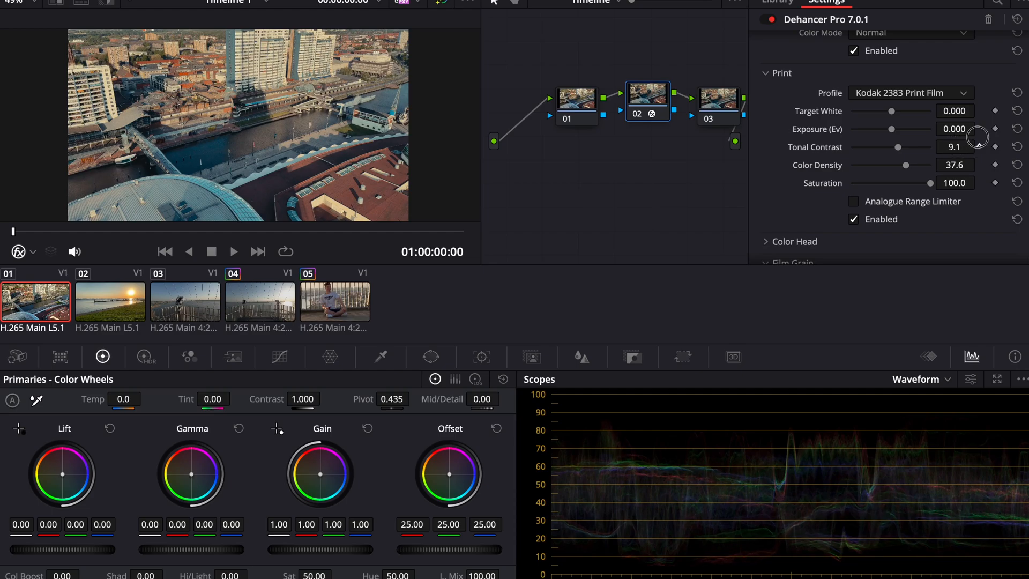
# Enable halation in Dehancer and look through the bloom, film damage, film breath and gate weave settings.
pyautogui.scroll(-5, 808, 175)
pyautogui.click(858, 176)
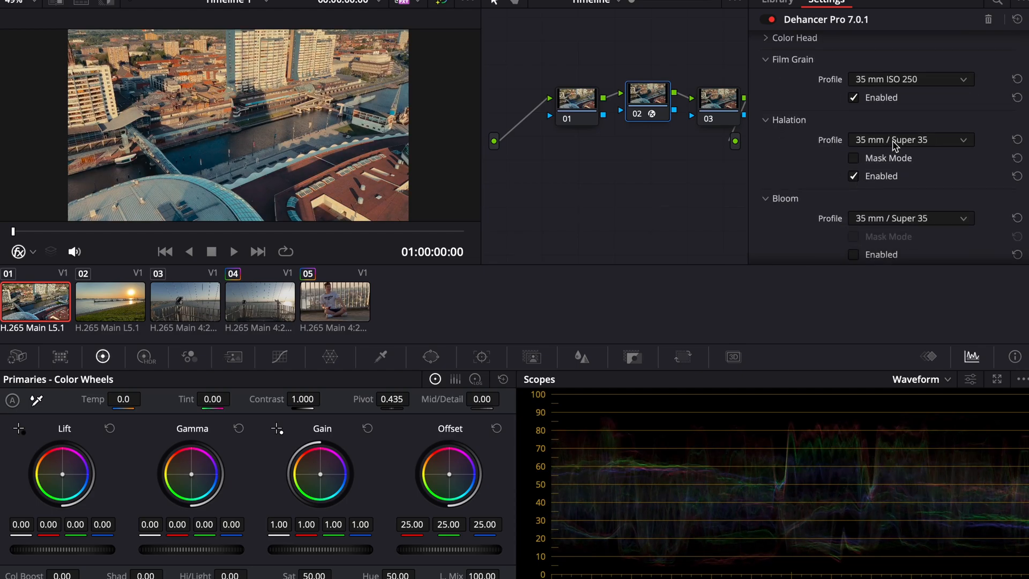
pyautogui.scroll(-3, 852, 185)
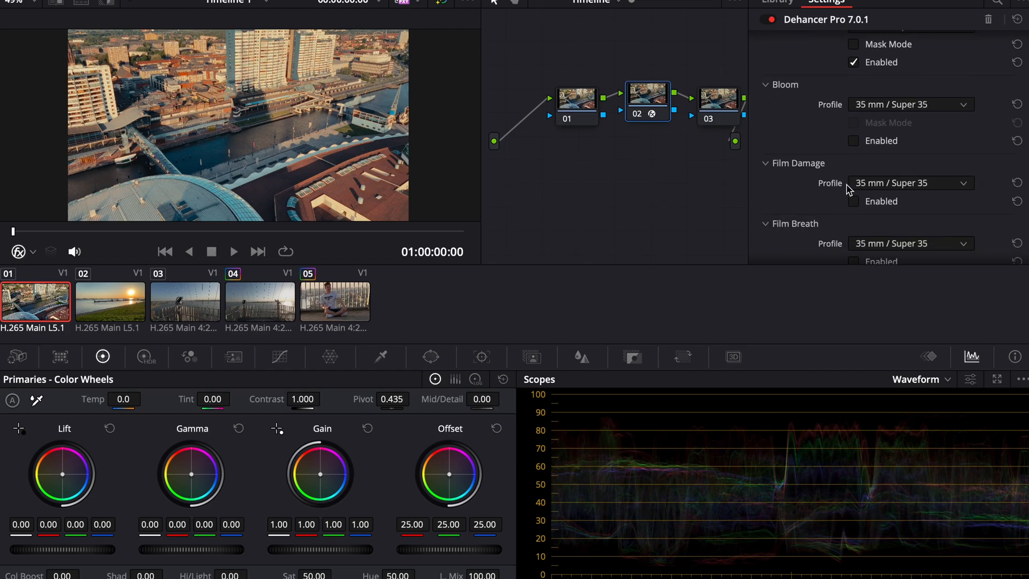
pyautogui.scroll(-5, 835, 233)
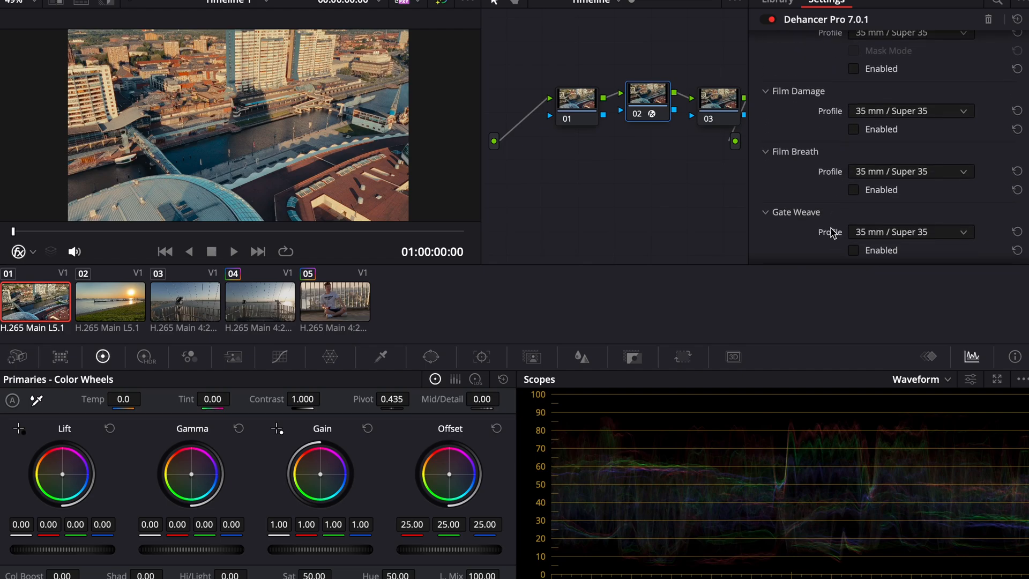
pyautogui.scroll(10, 833, 232)
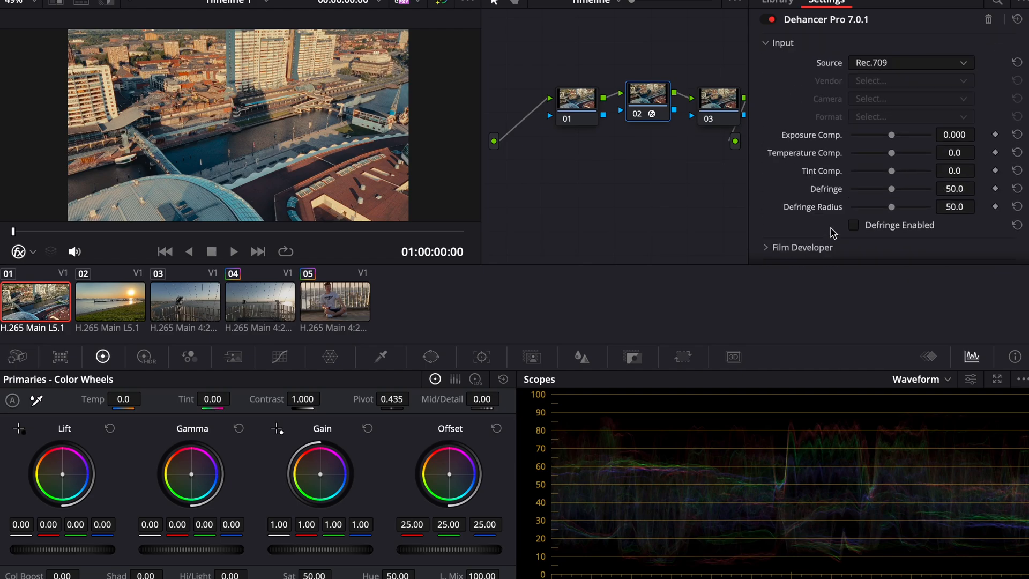
# Label the timeline node carrying the Dehancer effect "dehancer".
pyautogui.rightClick(722, 101)
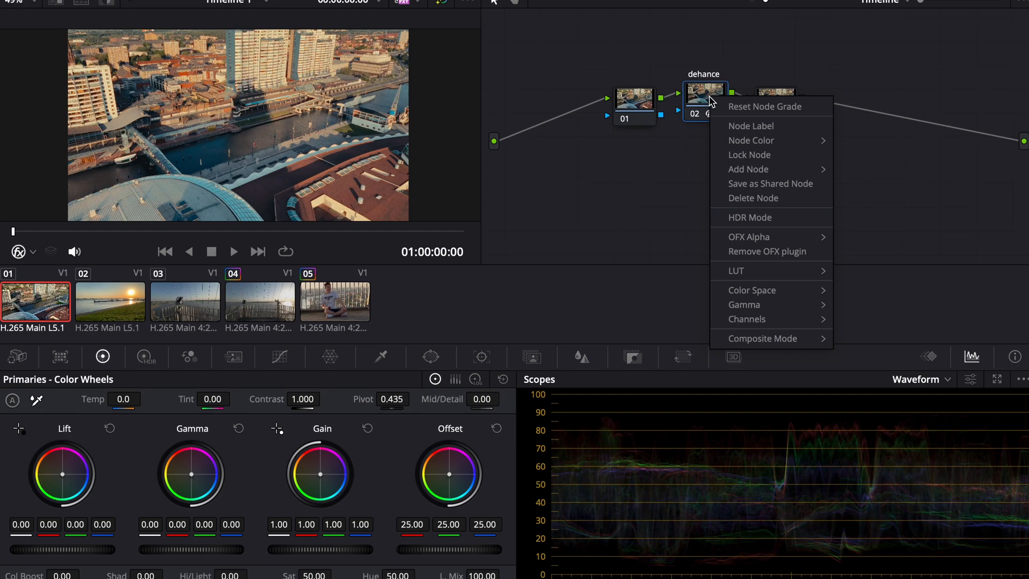
pyautogui.click(727, 125)
pyautogui.write('dehanc')
pyautogui.press('Return')
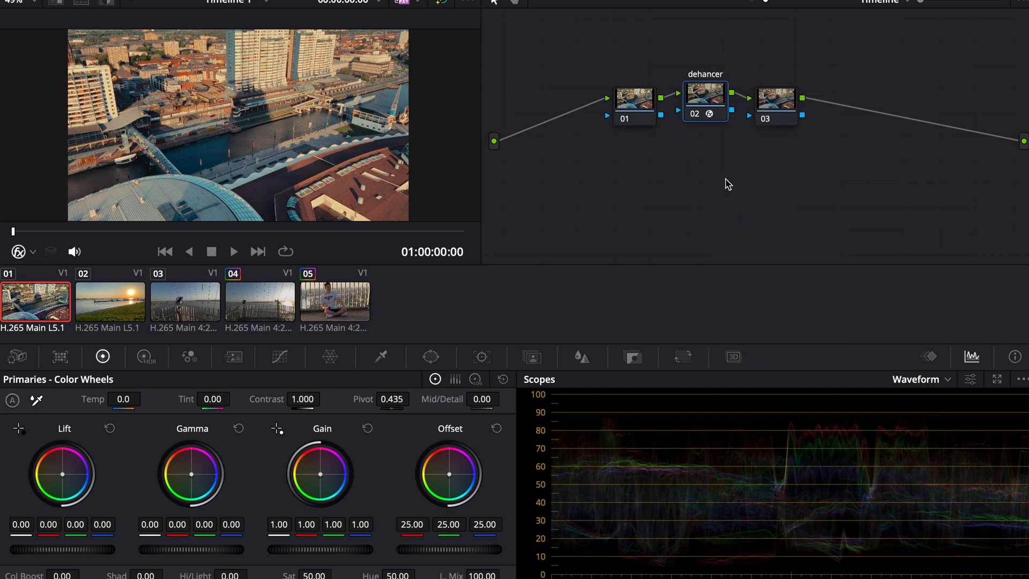
# Label the node before the Dehancer node "pre" and the node following it "after".
pyautogui.rightClick(646, 105)
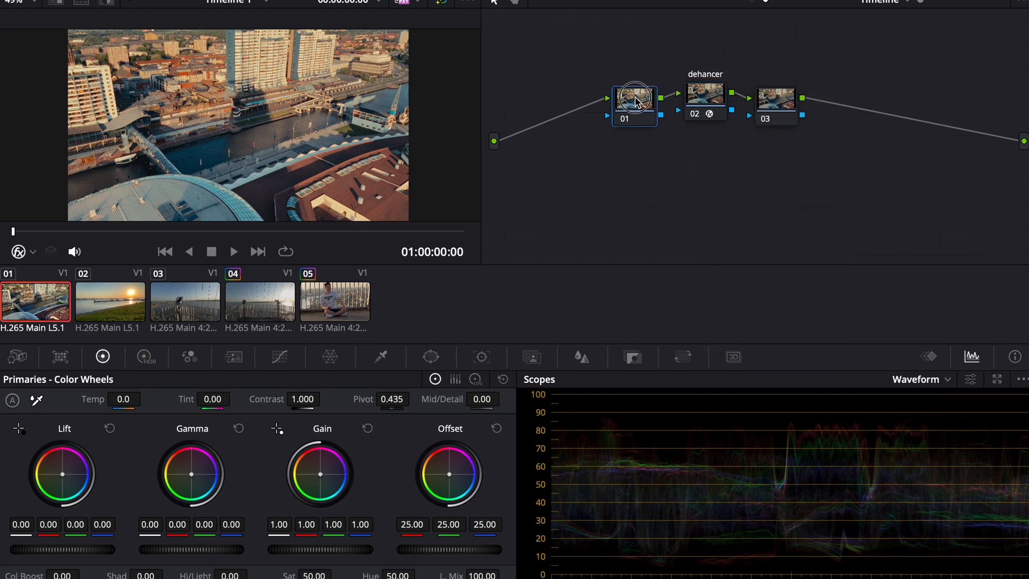
pyautogui.click(651, 127)
pyautogui.write('pre')
pyautogui.click(686, 144)
pyautogui.rightClick(796, 103)
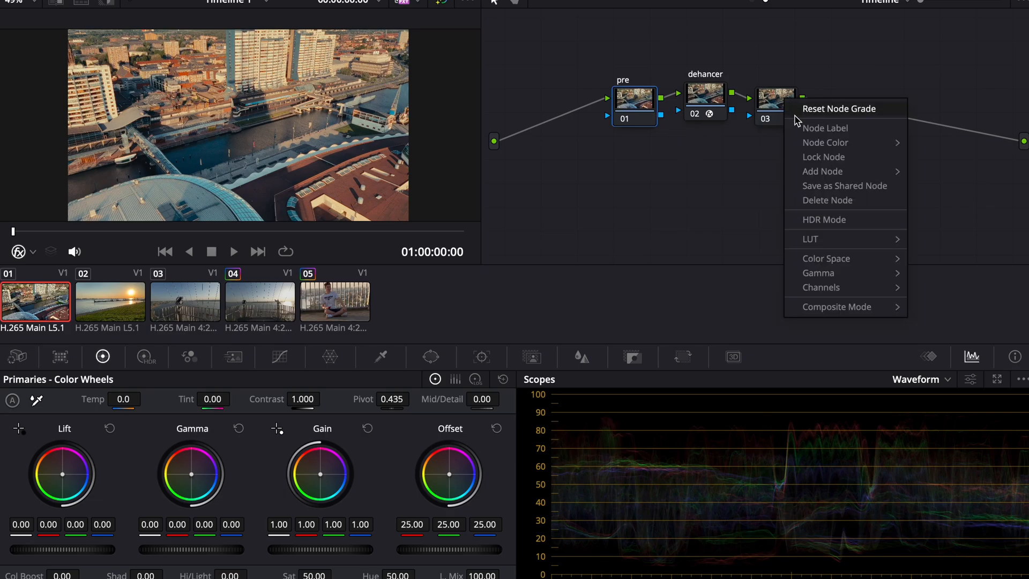
pyautogui.click(804, 125)
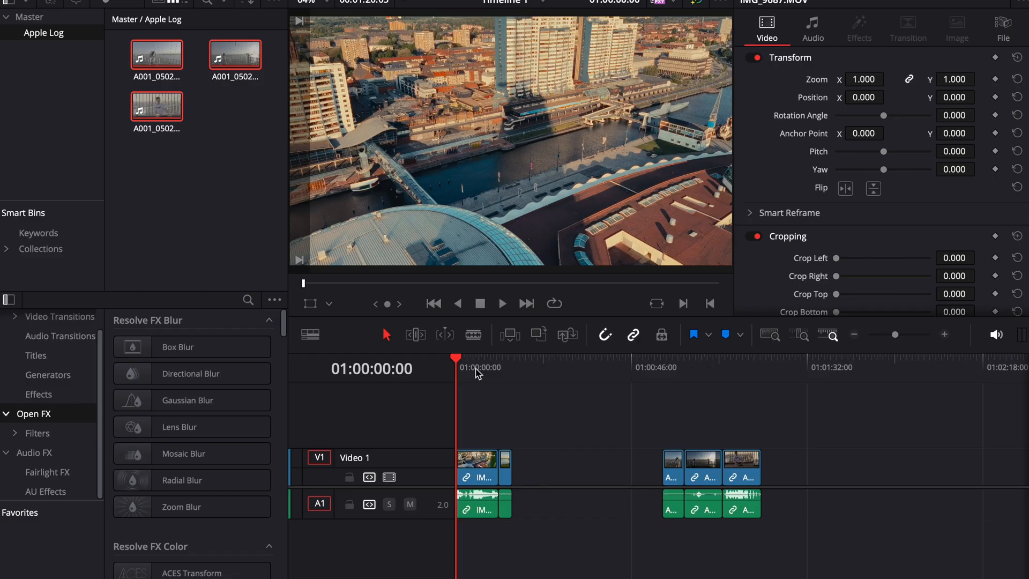
# Scrub through the clips on the edit timeline to compare their looks, returning to the sunset clip at 01:00:11:08.
pyautogui.moveTo(477, 370); pyautogui.dragTo(490, 370)
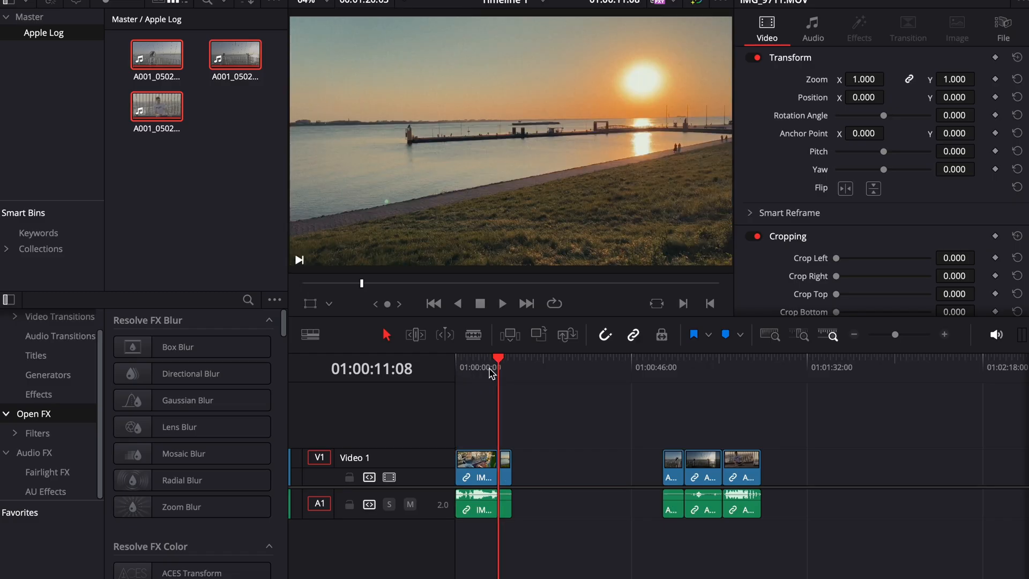
pyautogui.moveTo(664, 370); pyautogui.dragTo(684, 370)
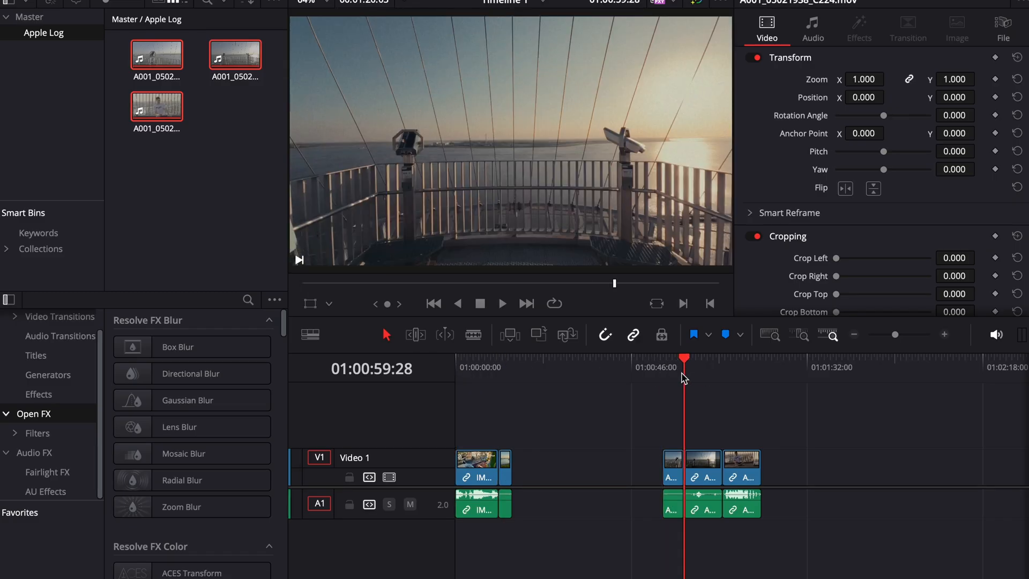
pyautogui.click(499, 371)
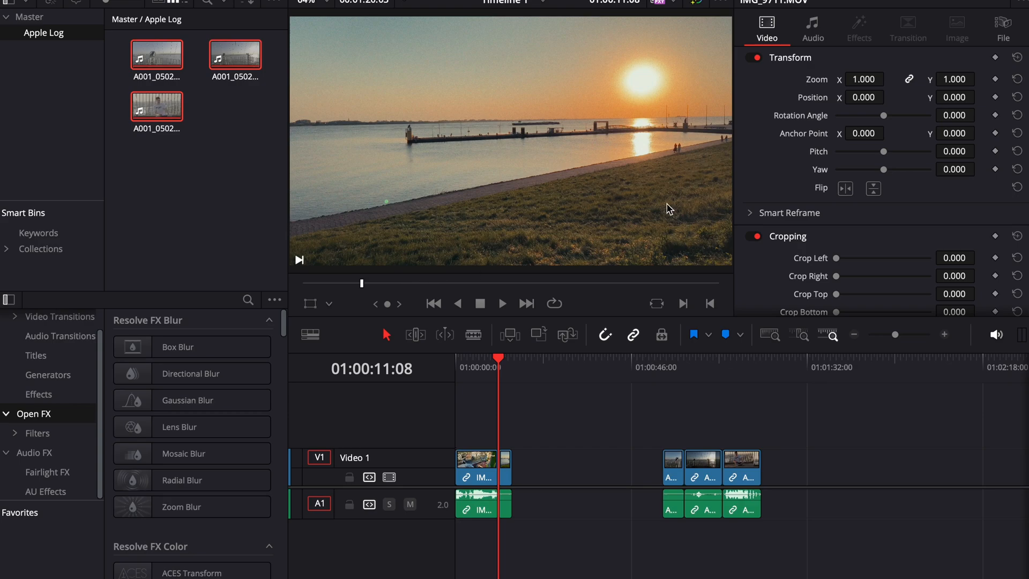
# On the "pre" node's Hue Vs Hue curve, move the yellow point to input hue 296.51, reset its rotation and shift the green point toward yellow.
pyautogui.hotkey('shift', '6')
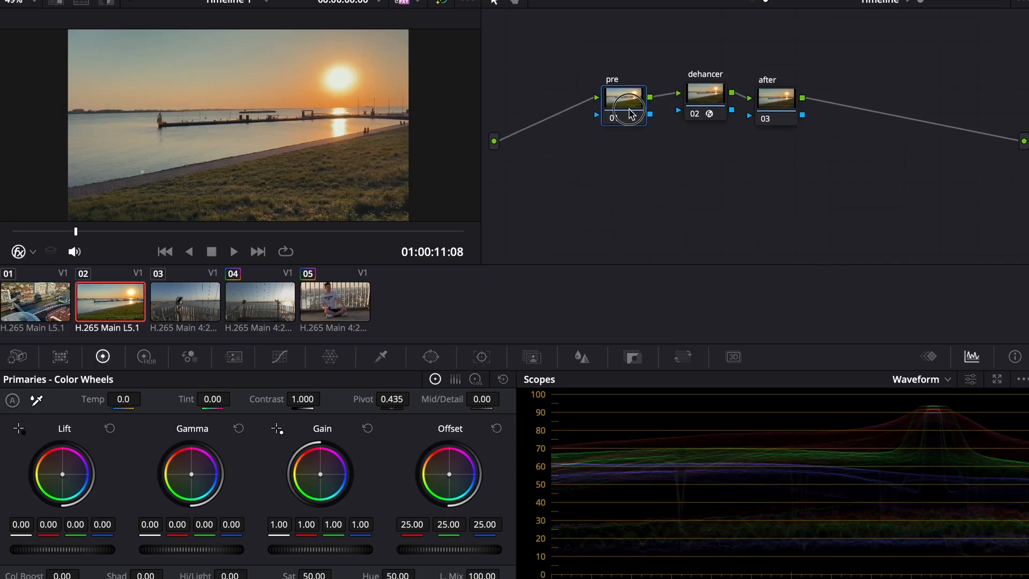
pyautogui.click(279, 359)
pyautogui.click(321, 379)
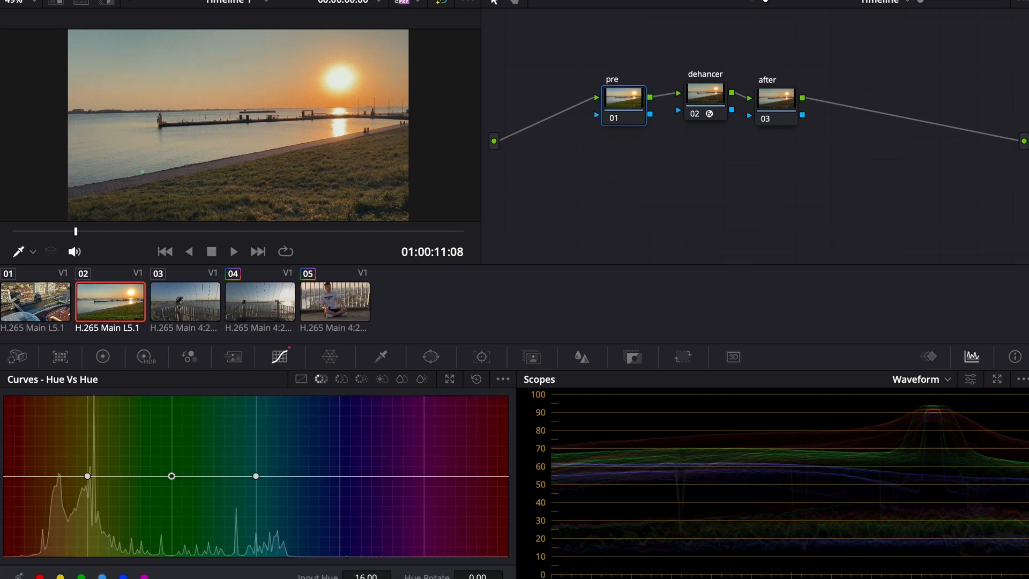
pyautogui.click(60, 576)
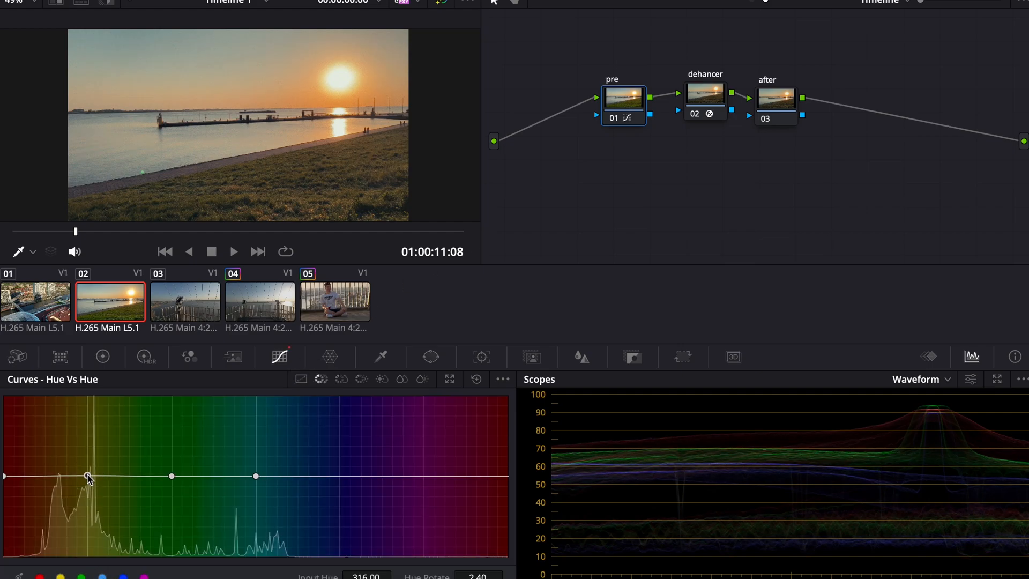
pyautogui.moveTo(89, 479); pyautogui.dragTo(61, 478)
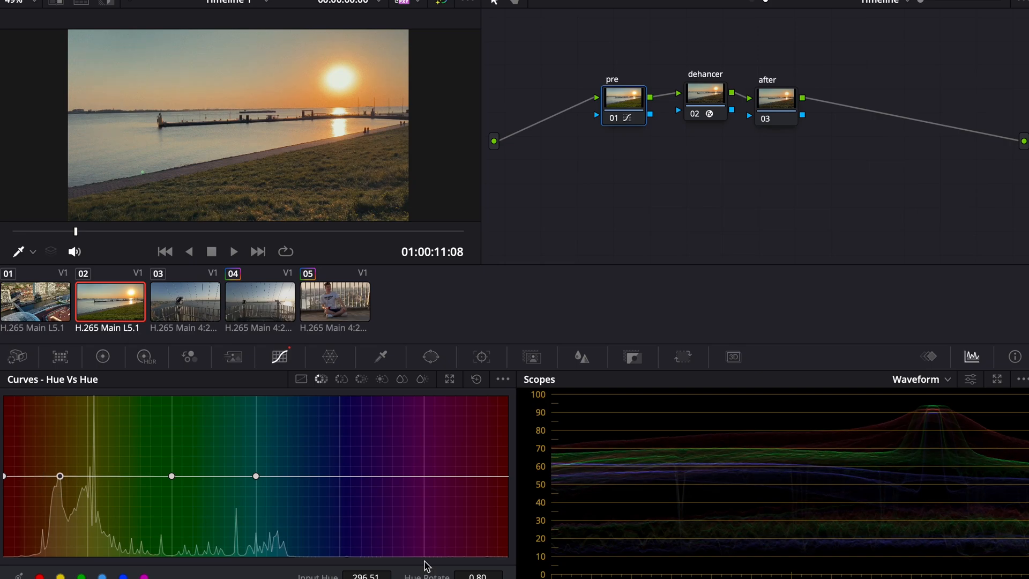
pyautogui.doubleClick(440, 577)
pyautogui.moveTo(172, 477); pyautogui.dragTo(142, 499)
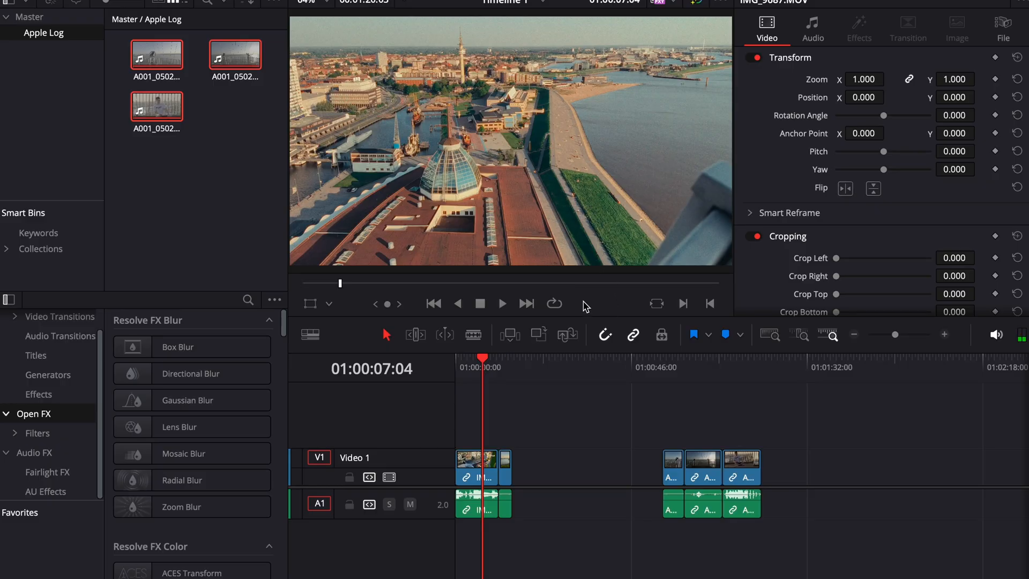
# Preview the graded clip of the seated man on the edit timeline at 01:01:13:21.
pyautogui.click(738, 369)
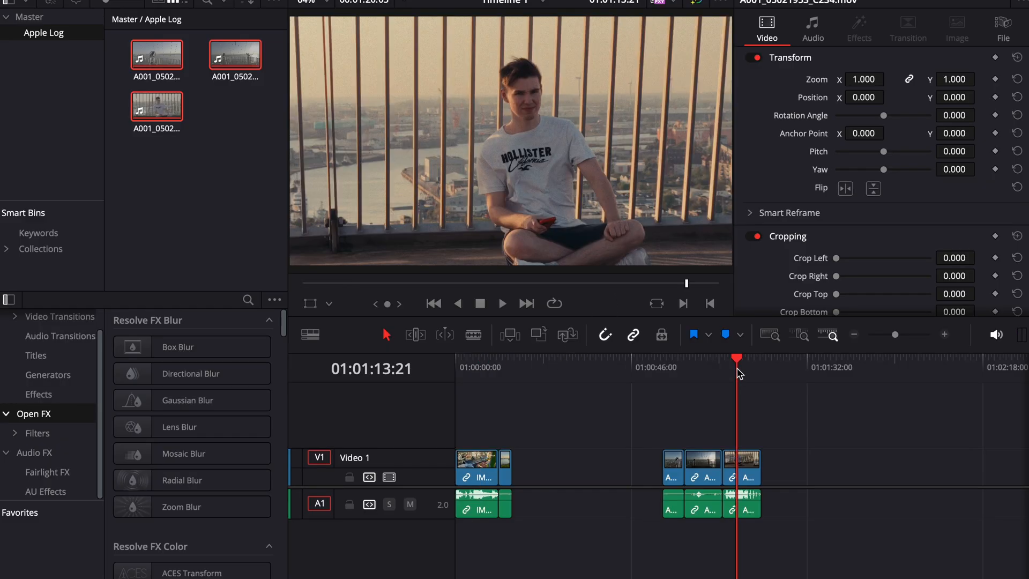